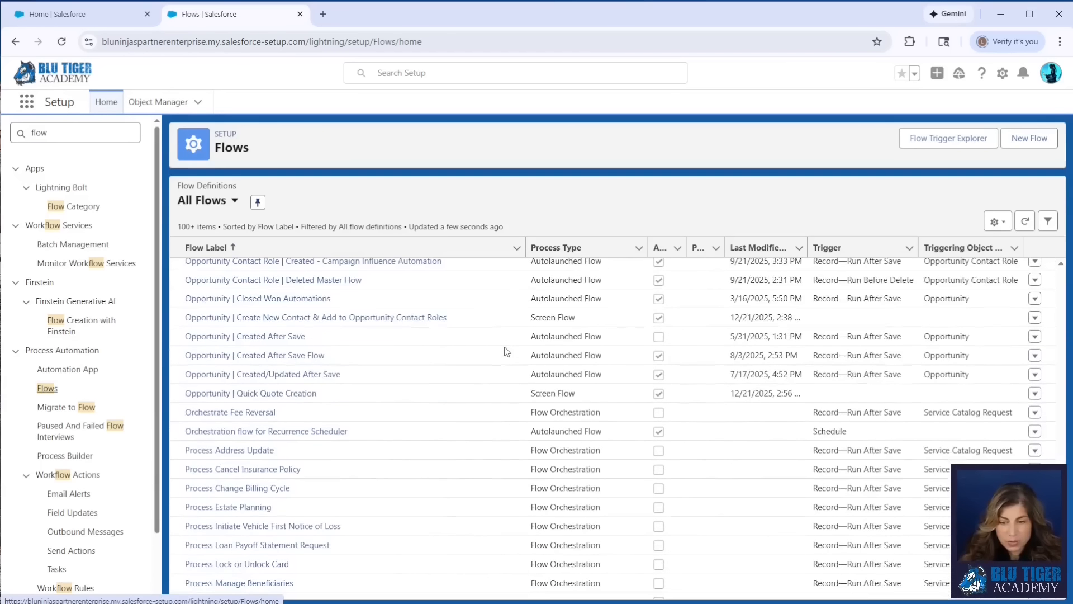
Open version 4 of the Opportunity | Closed Won Automations flow in Flow Builder from its details and versions
click(1035, 299)
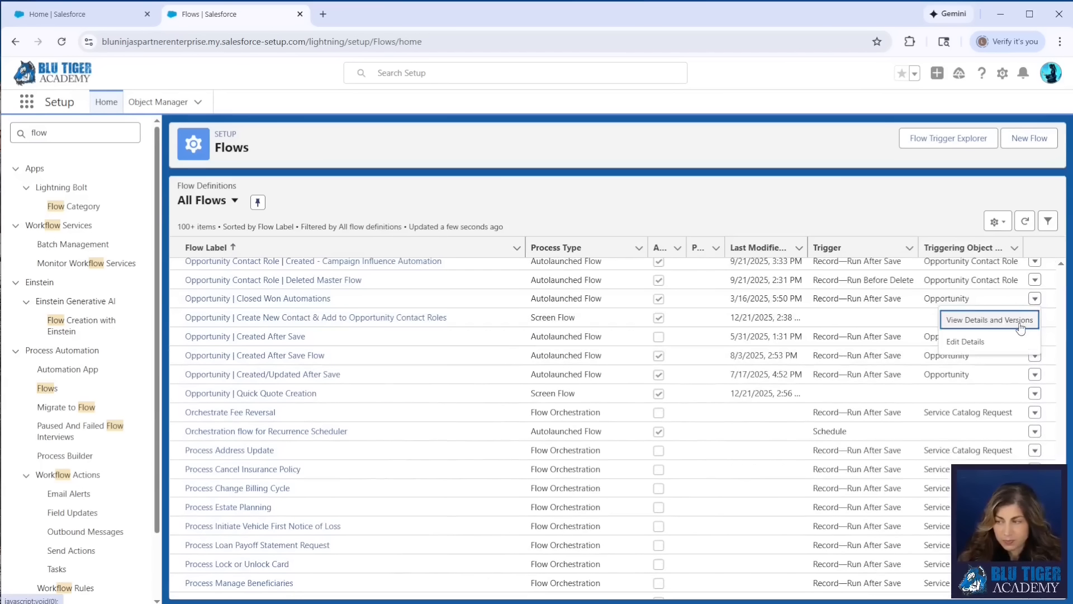
click(984, 317)
click(197, 485)
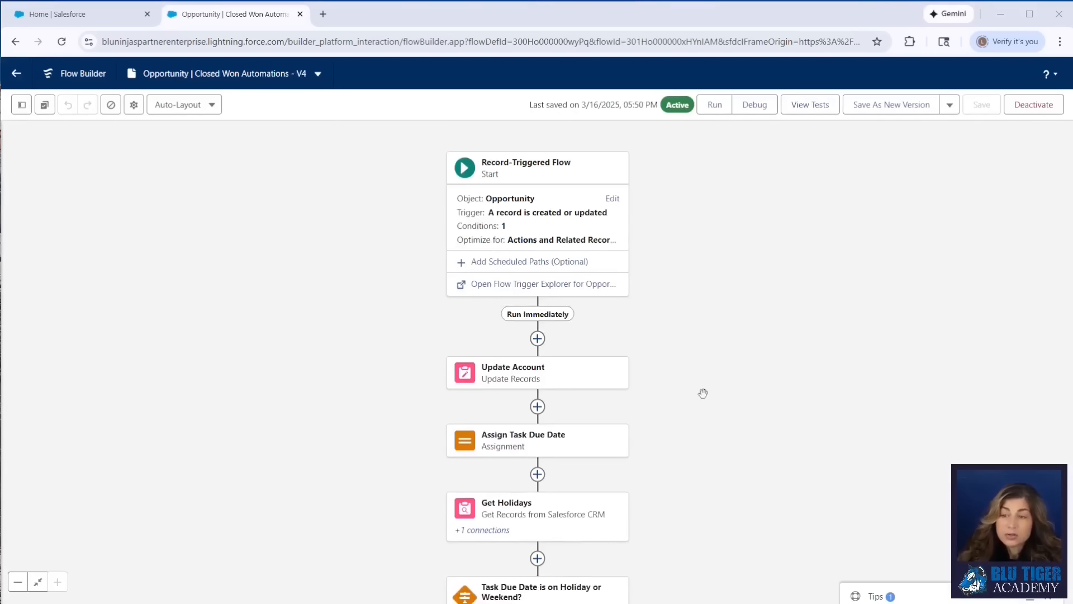
Review the start element's trigger settings and entry conditions and the existing flow elements
click(613, 200)
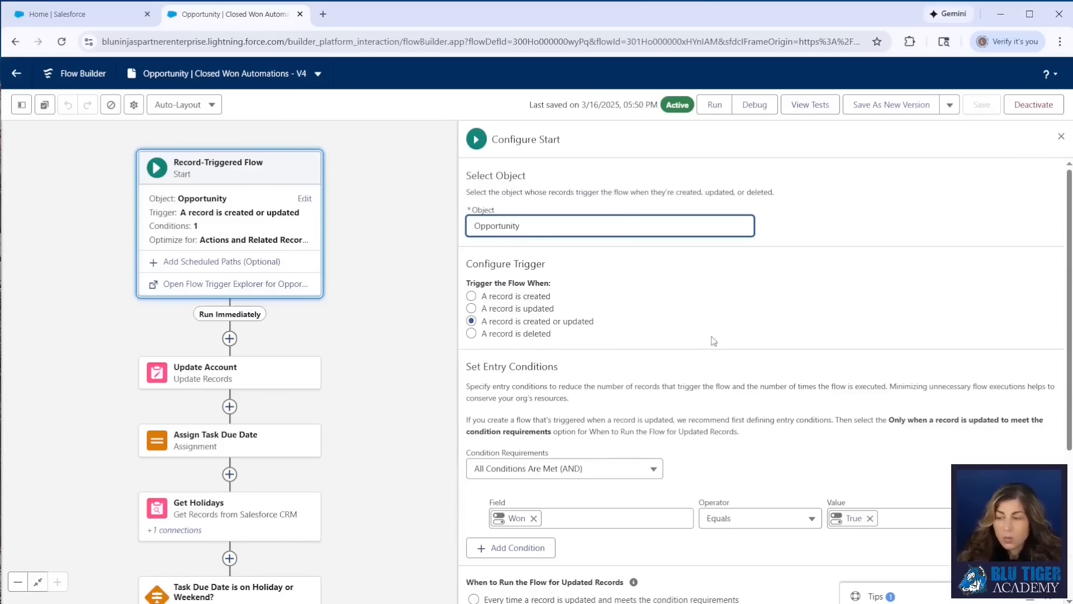
scroll(728, 331, down, 1)
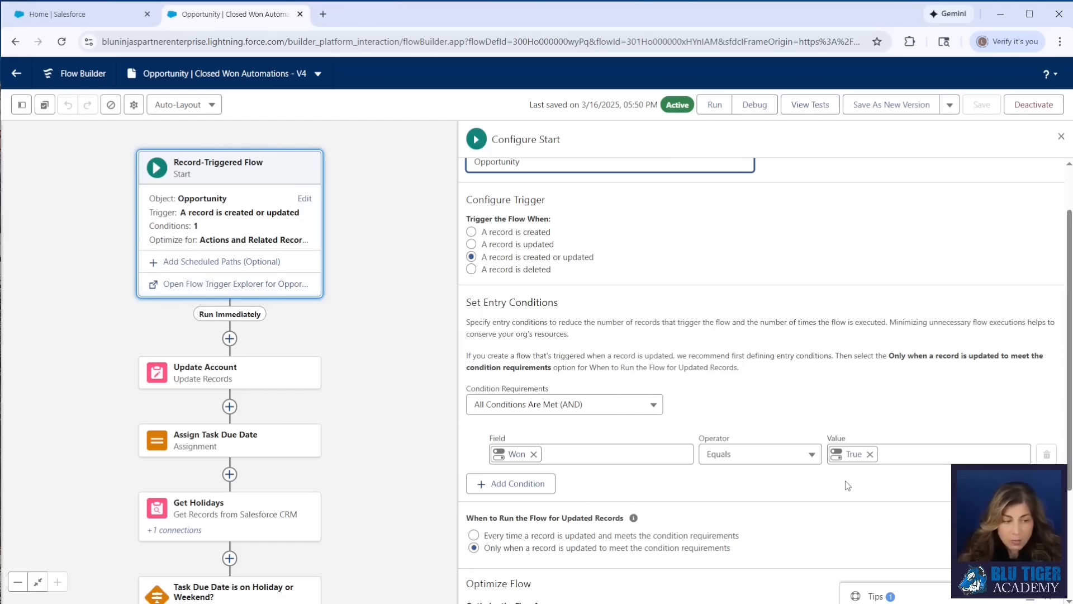
click(387, 290)
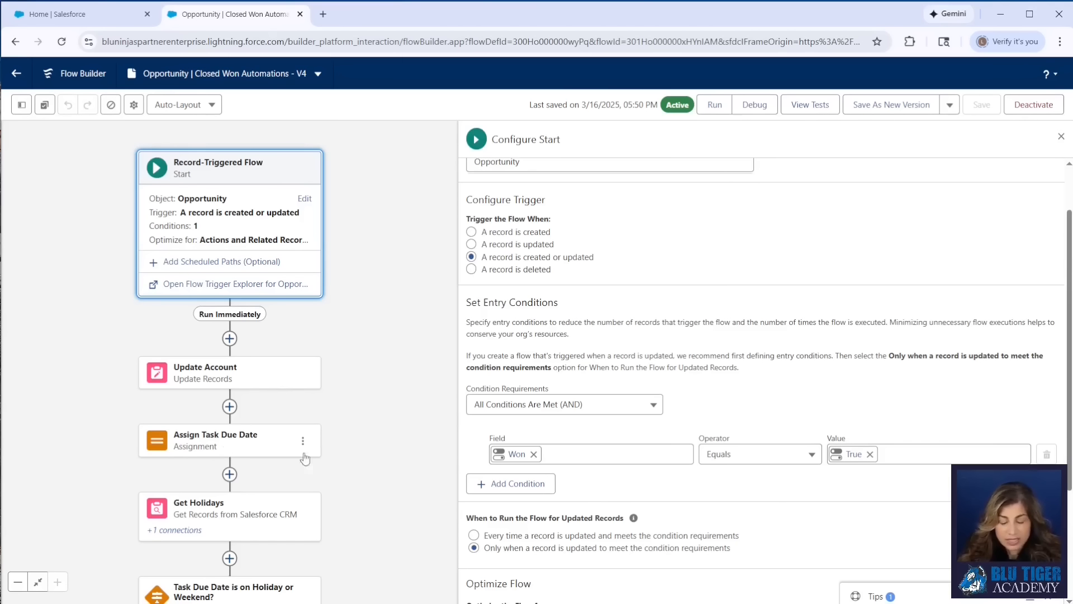
drag(398, 515, 386, 281)
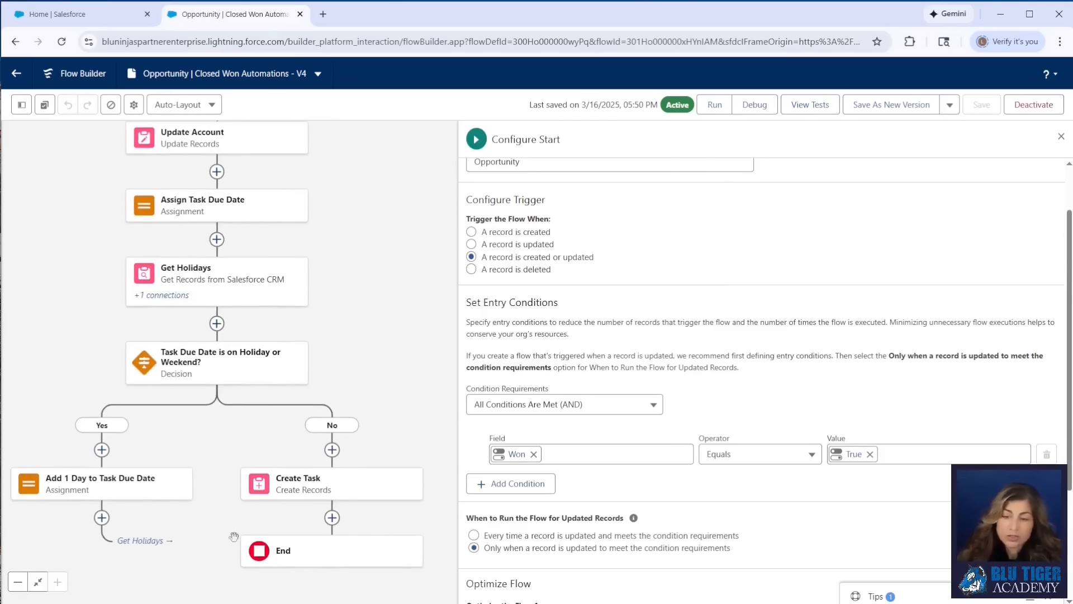
drag(372, 216, 382, 457)
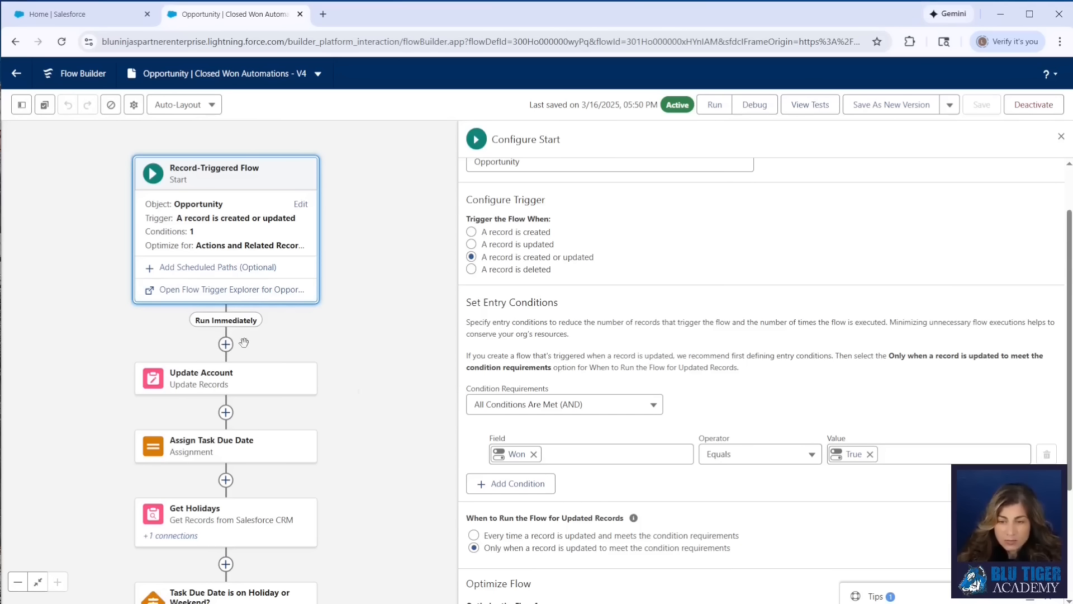
Add a Get Records element labeled Get Related Quotes right after the start, querying the Quote object
click(226, 344)
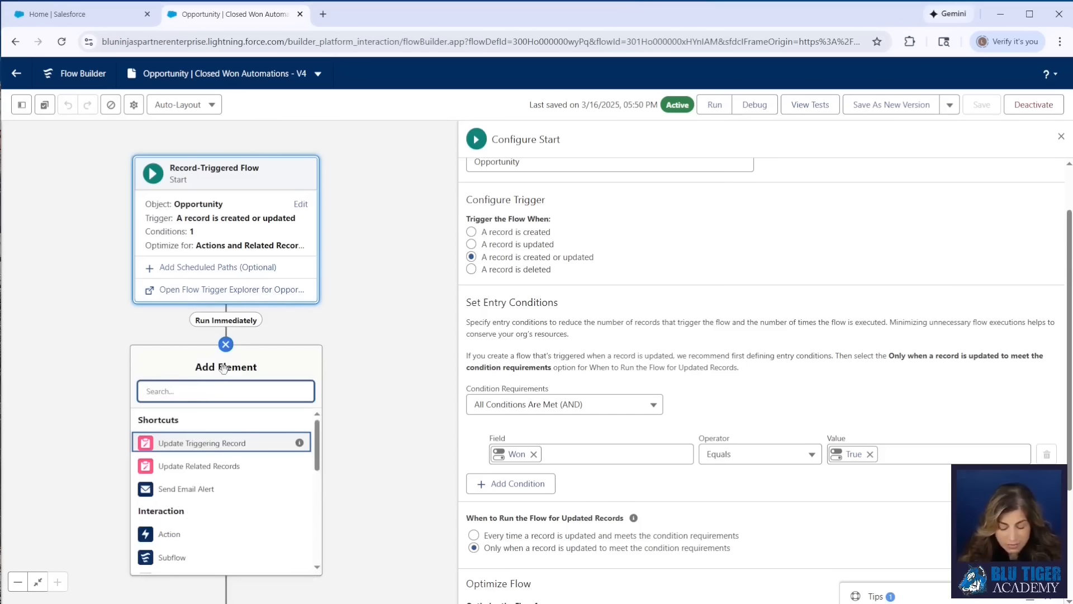
text(get)
click(210, 424)
text(Get Related Quotes)
click(875, 168)
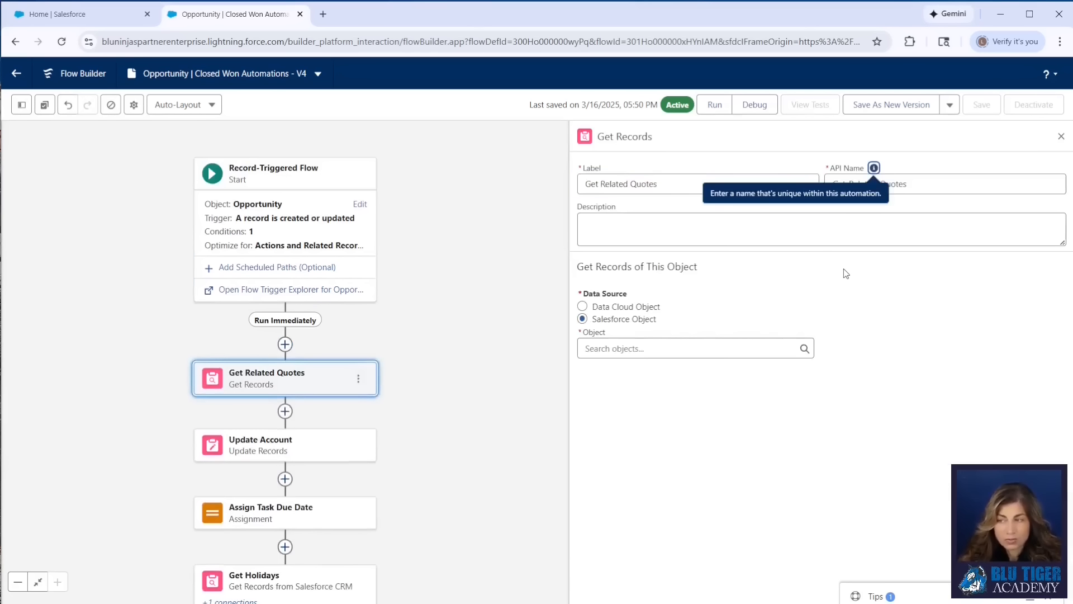
click(643, 349)
text(quote)
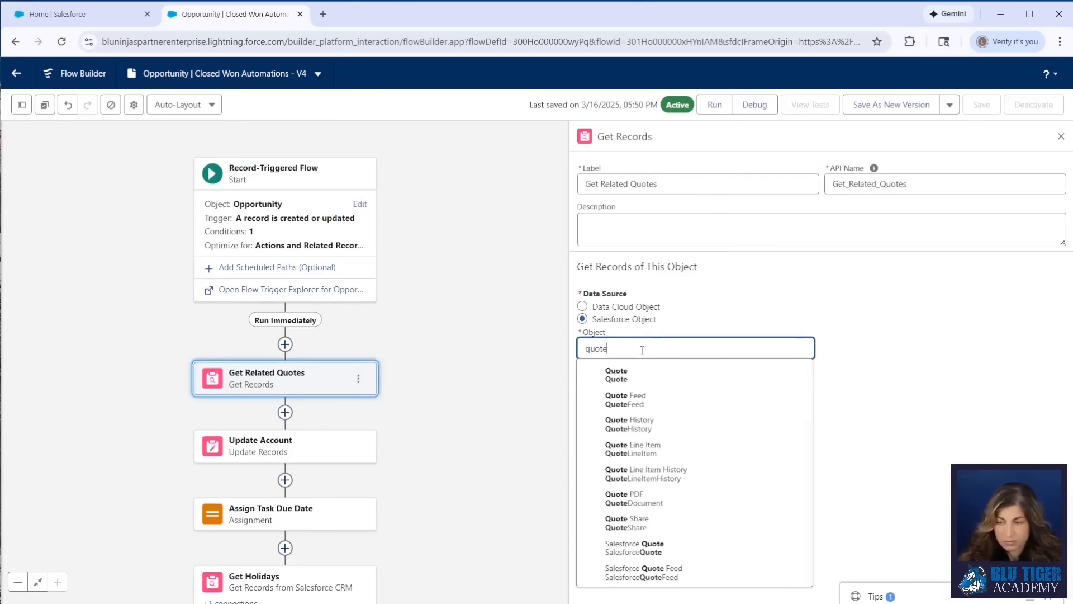
click(641, 373)
Filter quotes where Opportunity ID equals the triggering opportunity's Opportunity ID
click(642, 469)
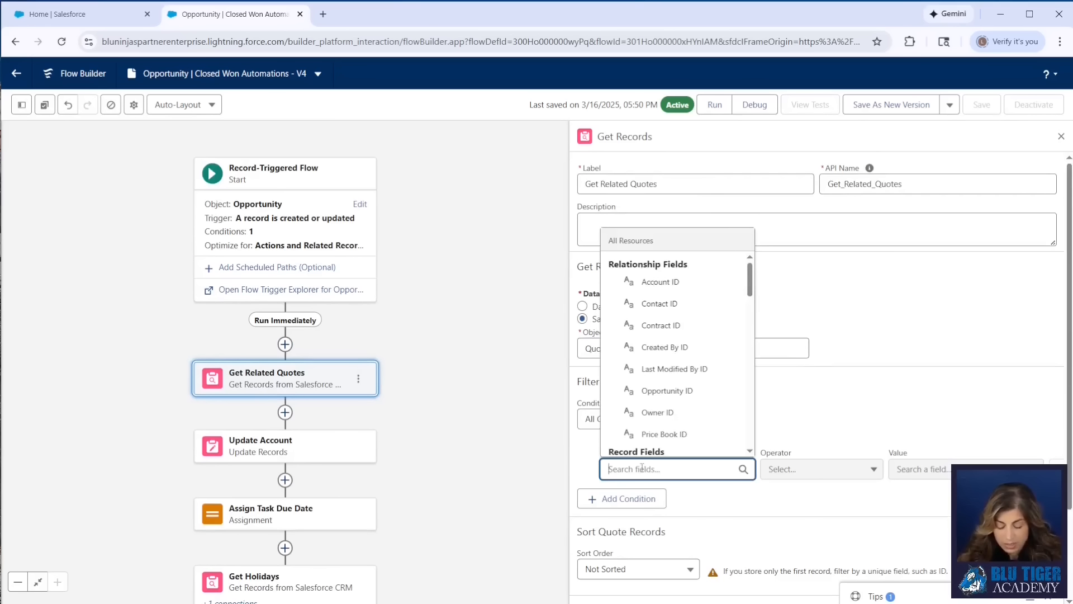
text(oppo)
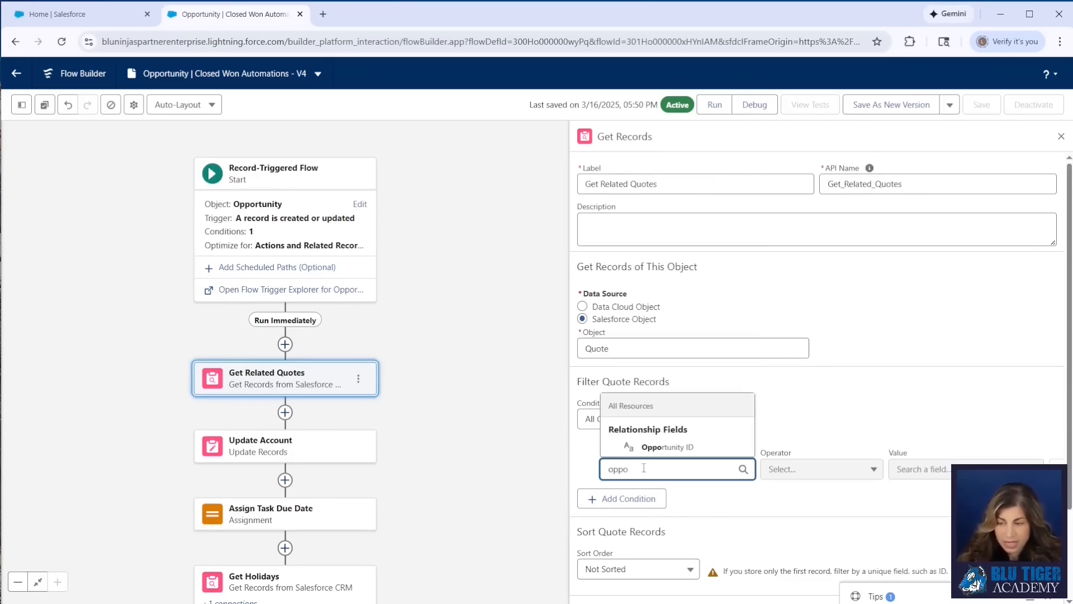
click(648, 449)
click(897, 469)
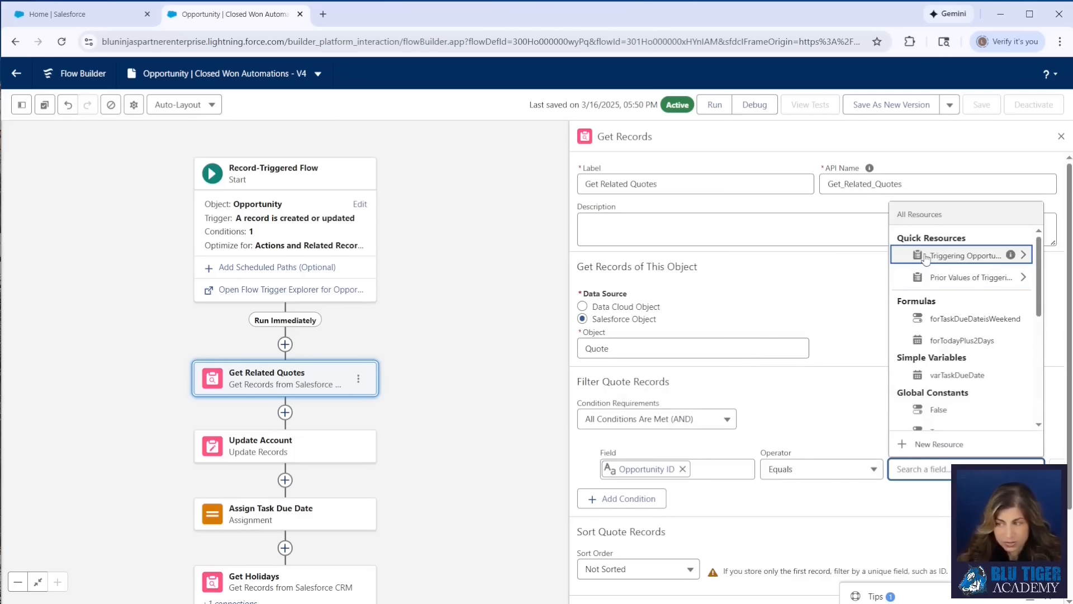
click(926, 259)
text(id)
scroll(940, 323, down, 5)
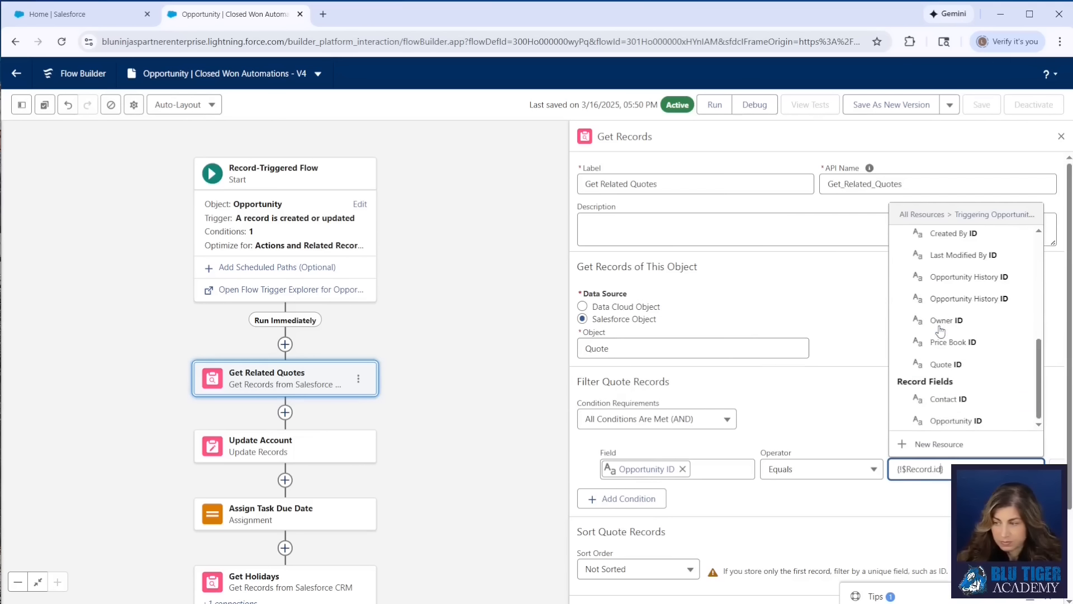
click(1015, 422)
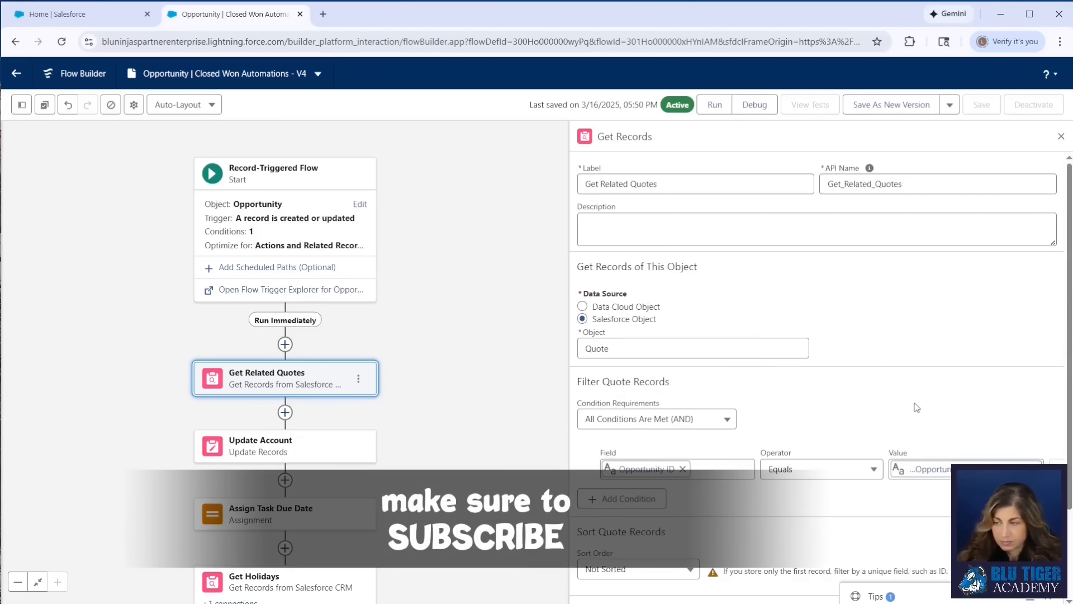
Store all quote records, choosing fields yourself and adding Status as a stored field
click(959, 116)
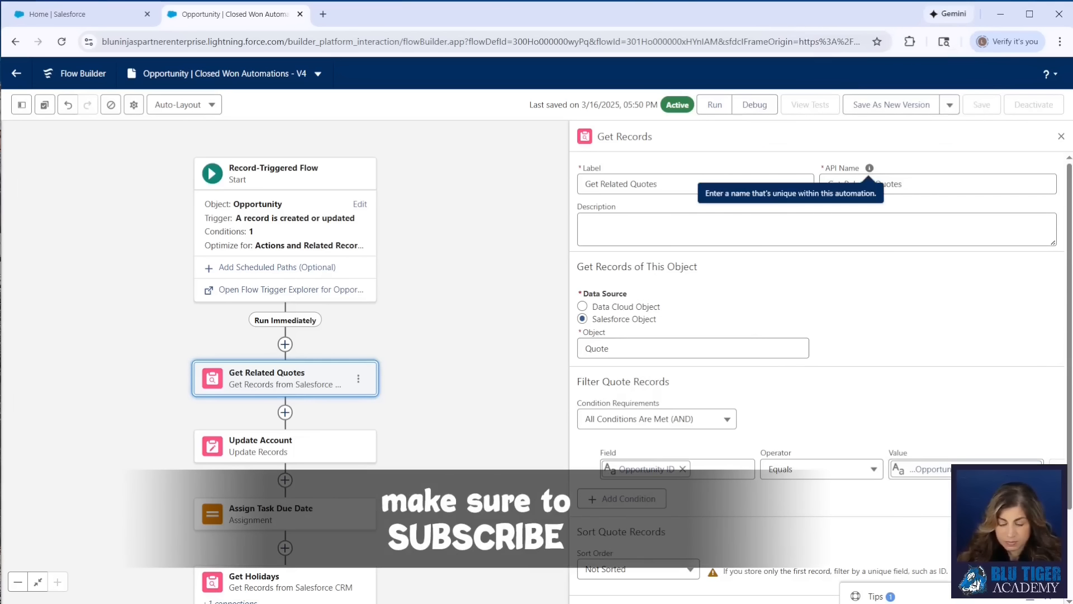
scroll(616, 573, down, 2)
click(585, 541)
click(585, 586)
scroll(668, 570, down, 2)
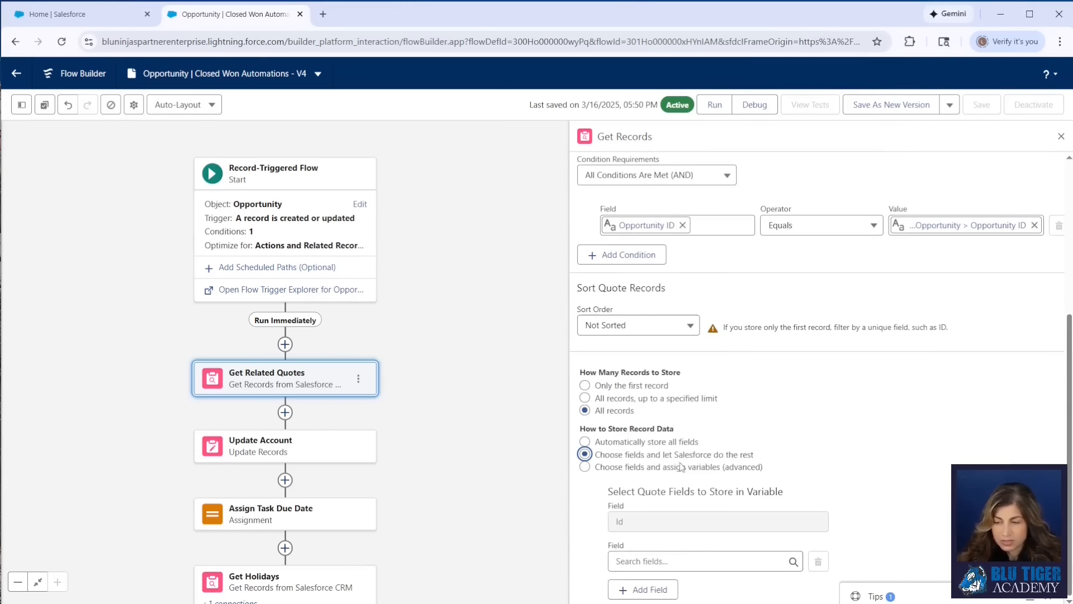
click(661, 562)
text(Status)
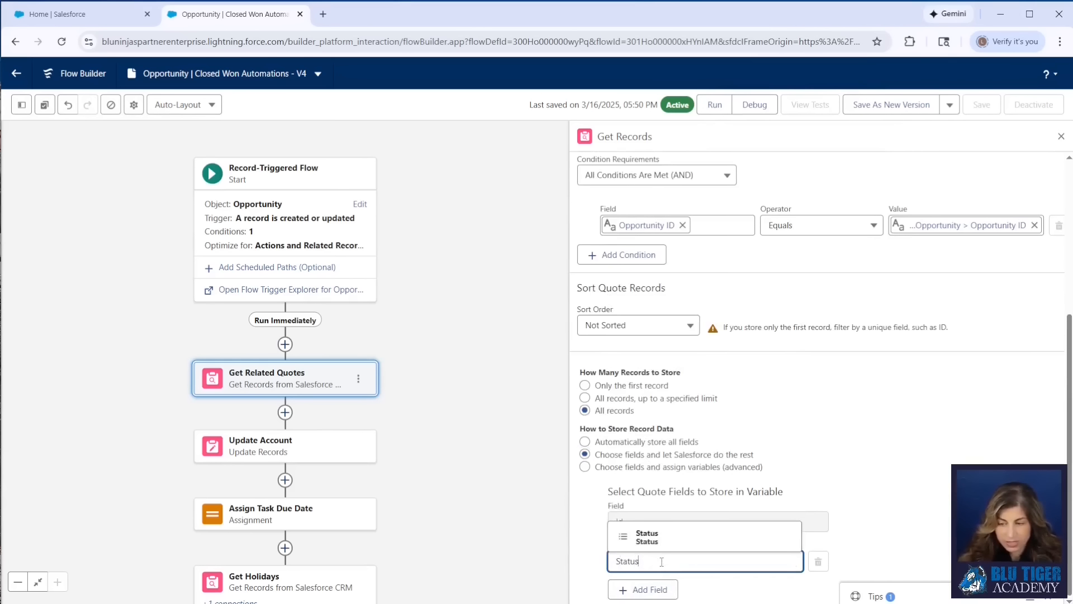
click(659, 542)
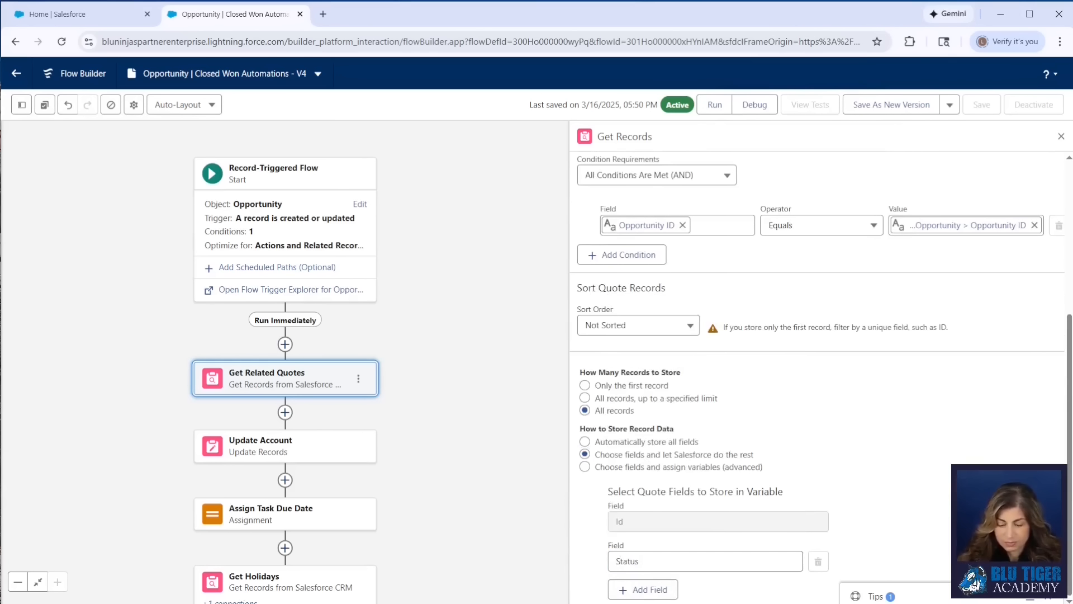
Add a Decision element labeled Related Quotes Exist? after Get Related Quotes
click(285, 413)
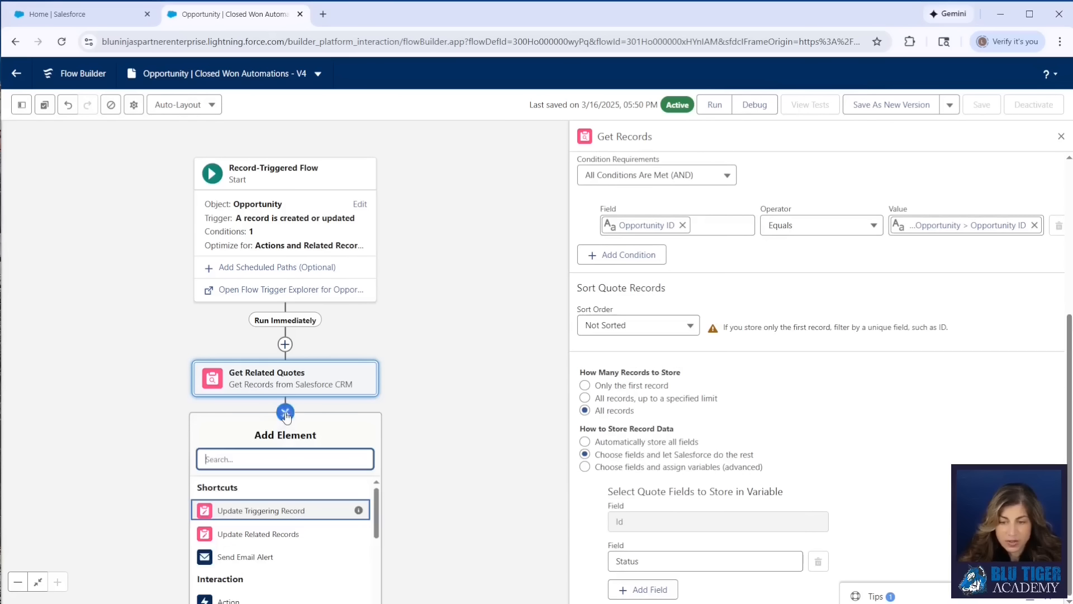
text(dec)
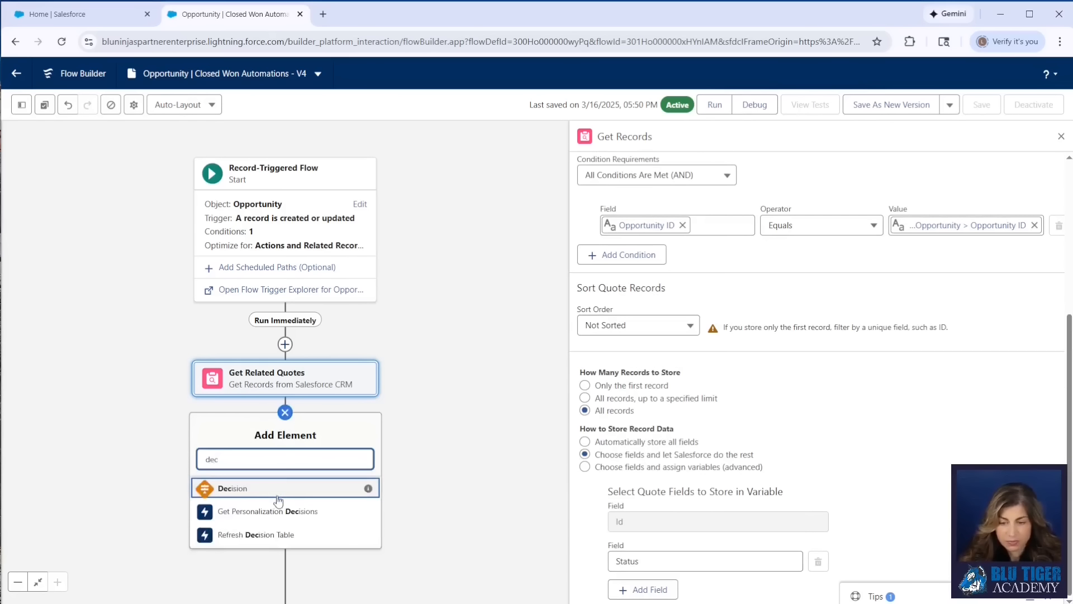
click(274, 487)
text(Related Quotes Exist?)
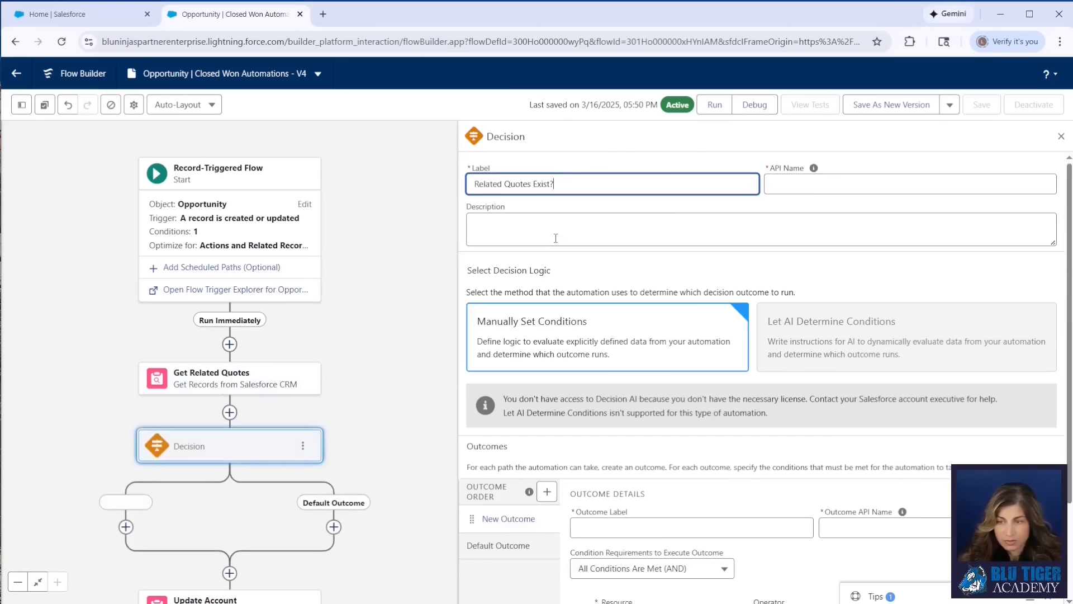
key(Tab)
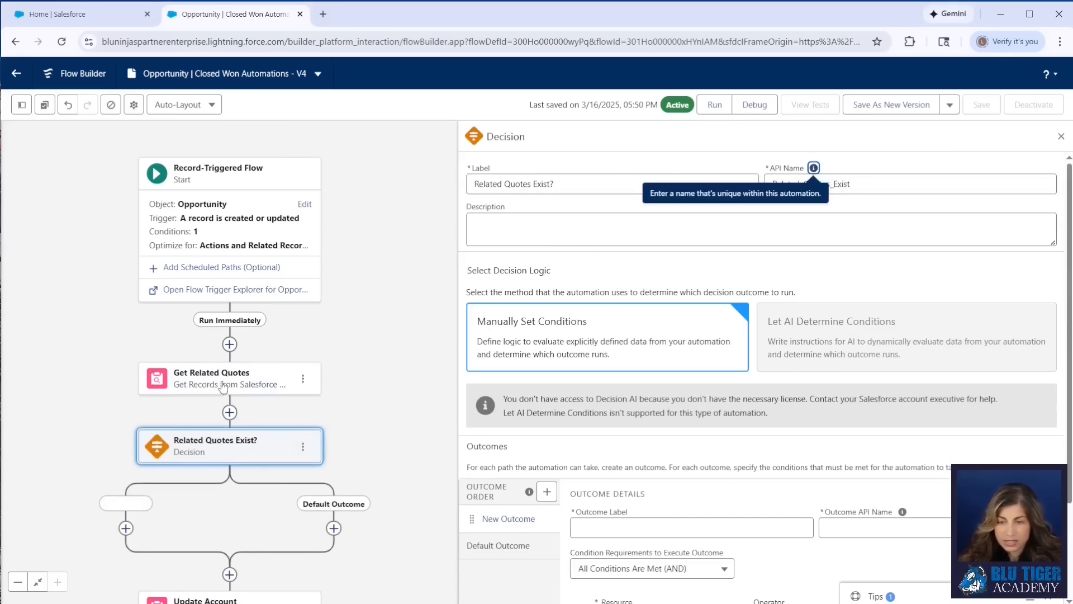
Name the first outcome Yes with API name Yes_Related_Quotes_Exist
scroll(617, 520, down, 2)
click(598, 406)
text(Yes)
key(Tab)
click(912, 401)
text(Related Quotes Exist?)
key(ctrl+z)
scroll(895, 391, up, 3)
double_click(843, 184)
key(ctrl+c)
click(856, 524)
text(Yes_)
key(ctrl+v)
Set the Yes condition to Quotes from Get Related Quotes Is Null False
scroll(623, 508, down, 3)
click(621, 507)
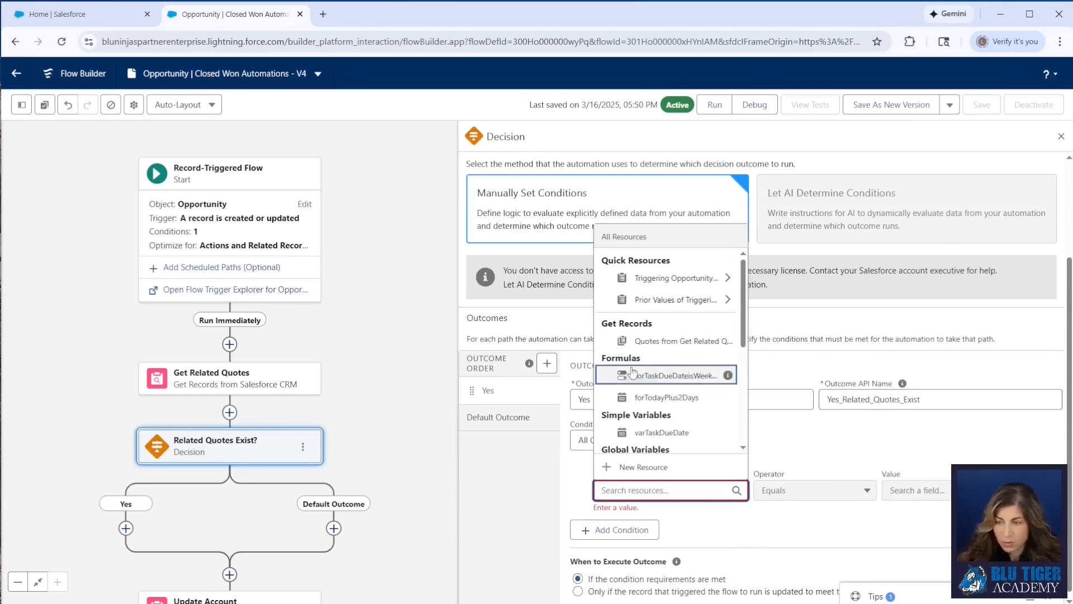
click(643, 342)
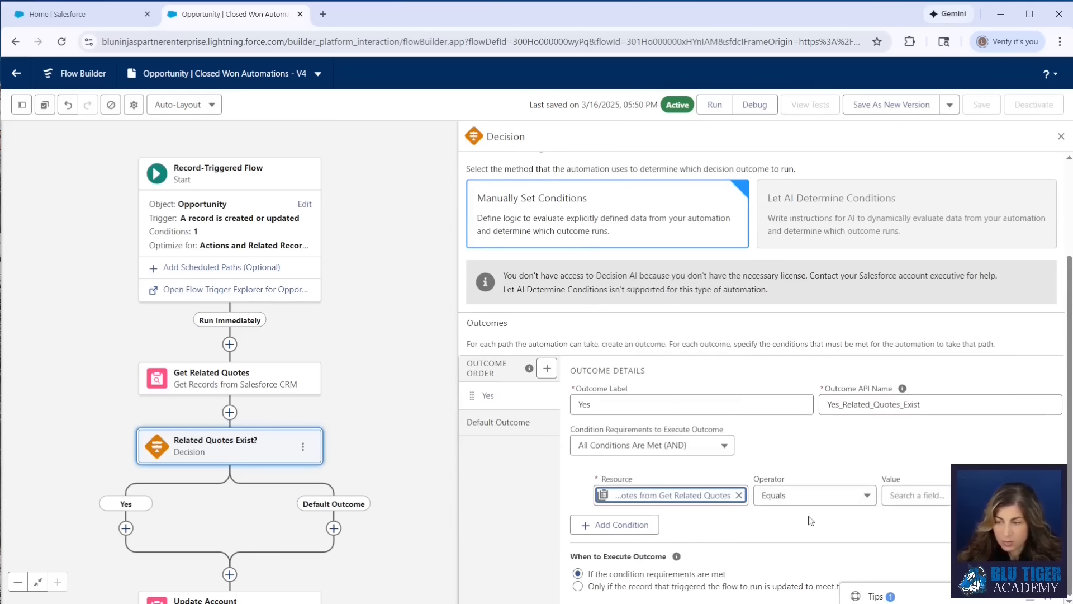
click(804, 497)
click(797, 447)
click(911, 496)
text(False)
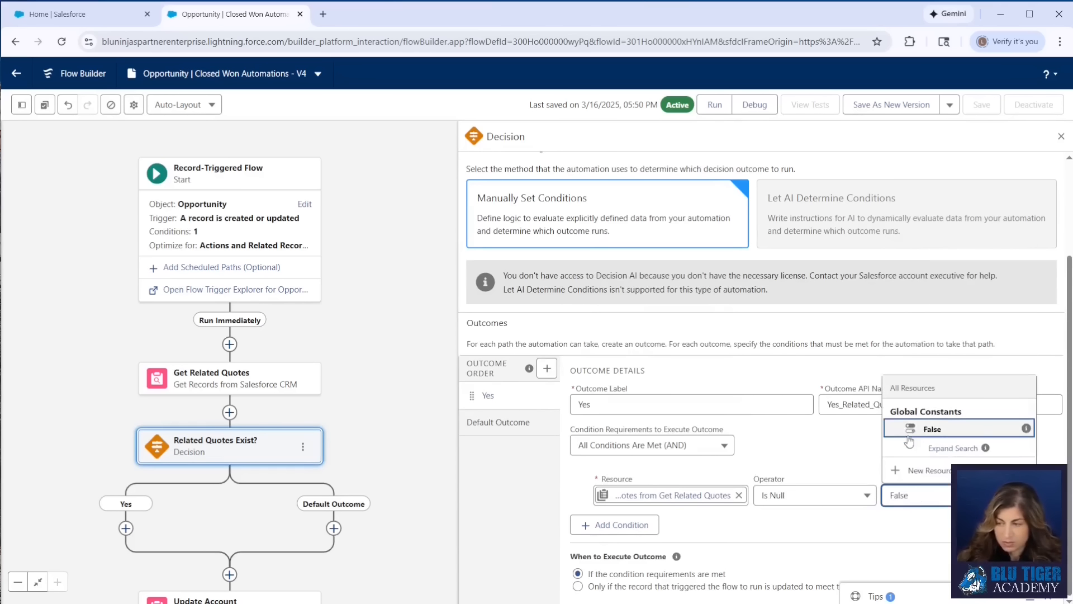
click(909, 431)
Rename the default outcome to No
click(492, 424)
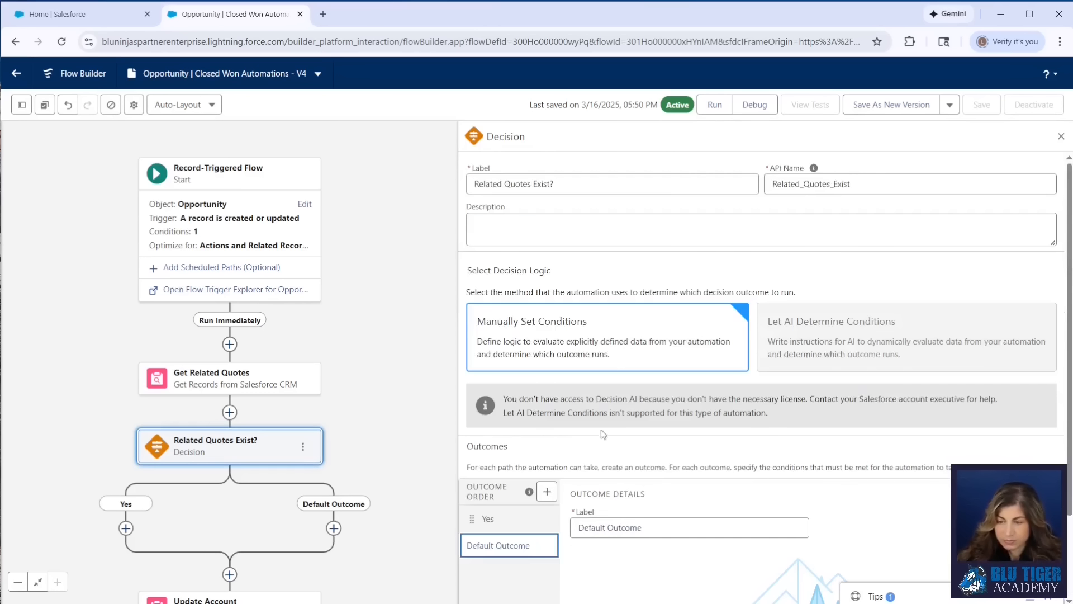
triple_click(660, 527)
text(No)
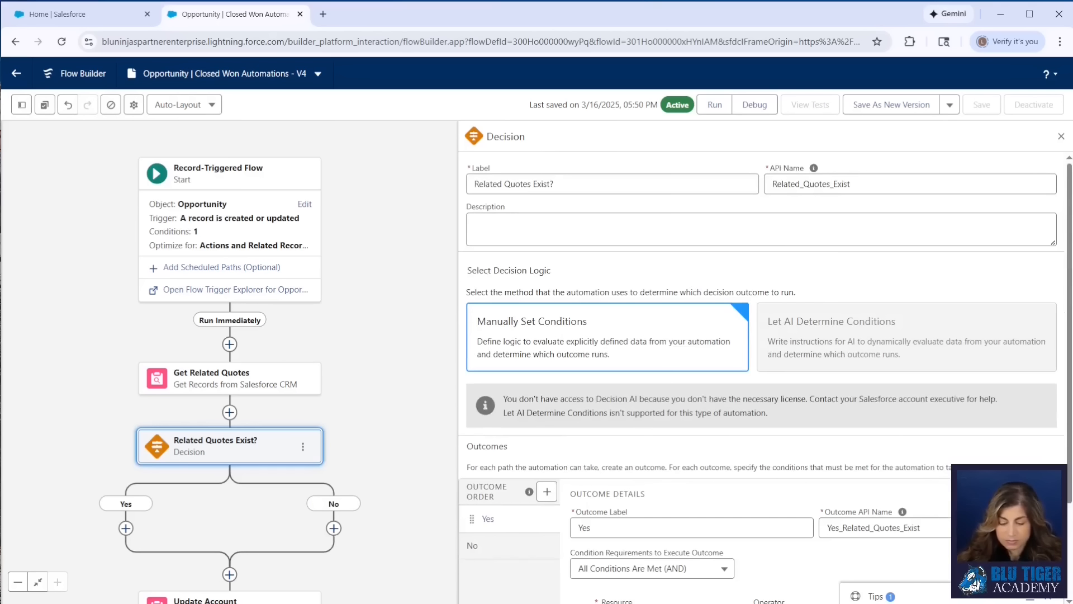
Add a Transform element on the Yes path labeled Transform Quote Statuses
drag(363, 455, 391, 279)
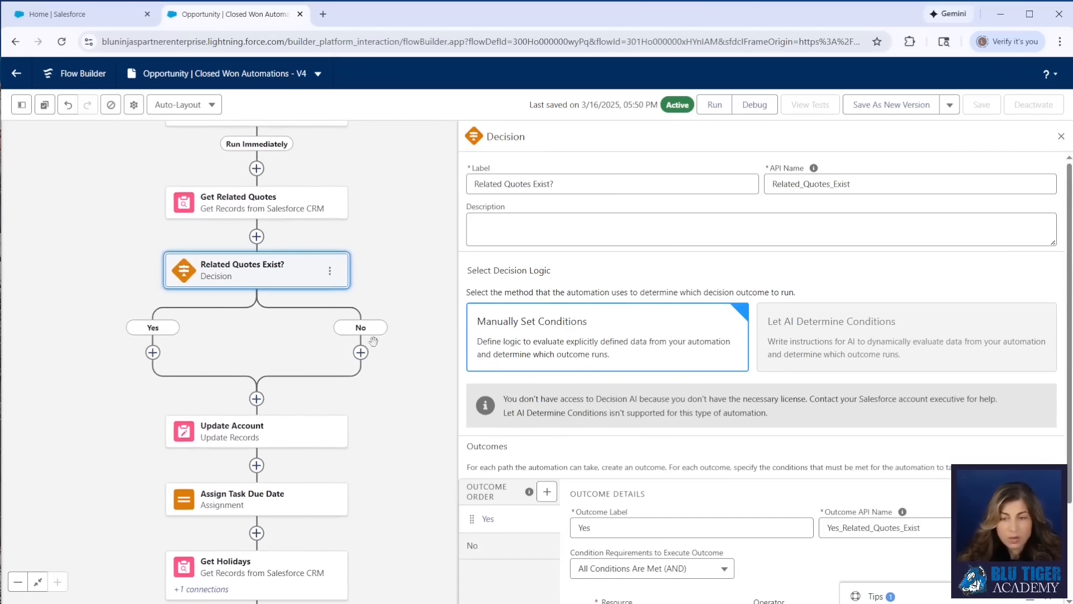
click(153, 353)
text(transfor)
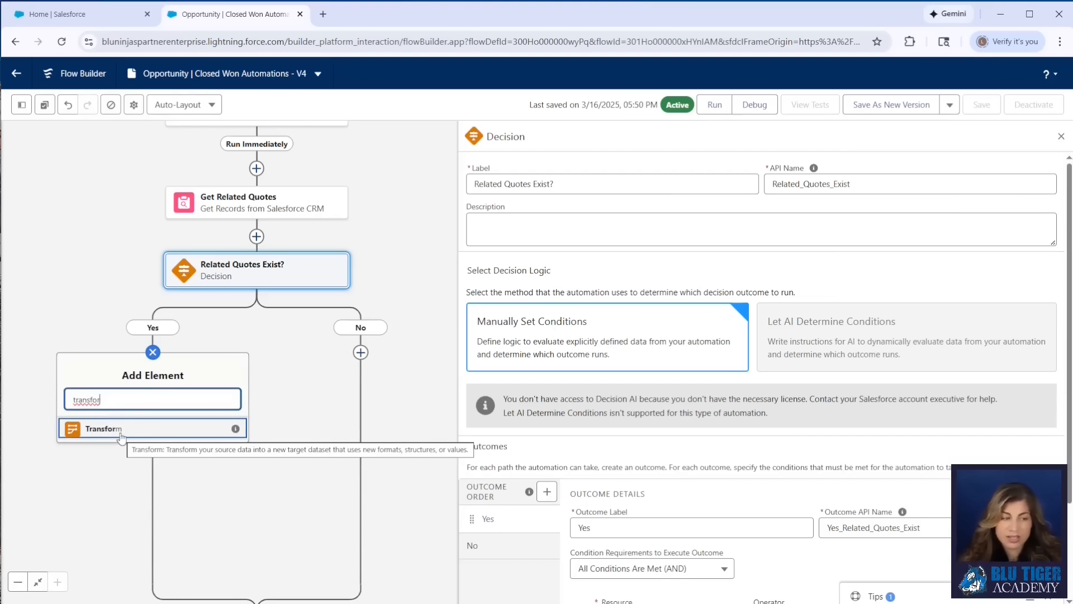
click(103, 429)
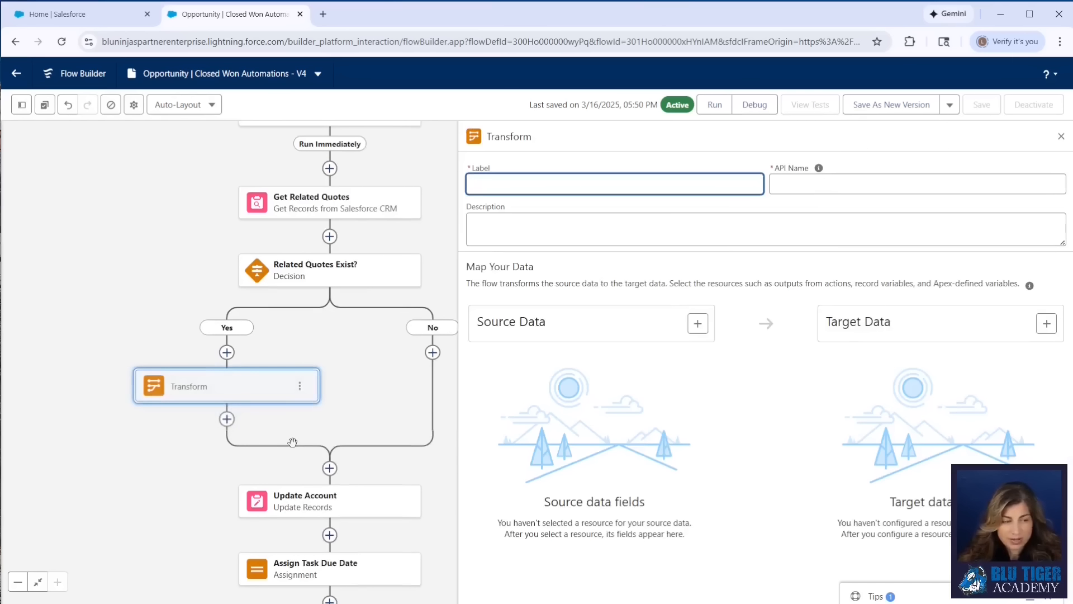
key(ctrl+v)
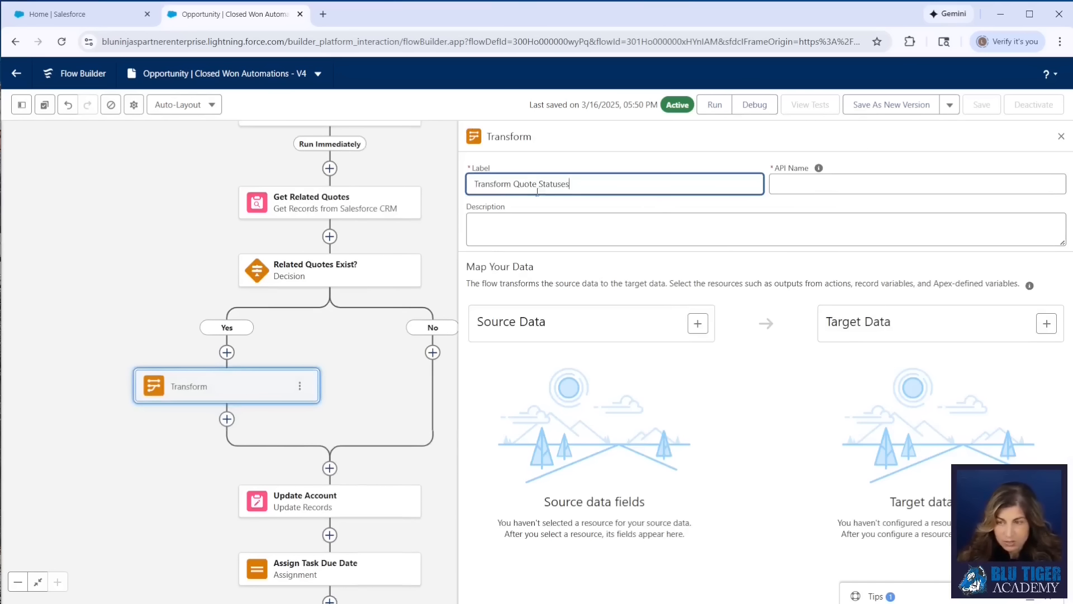
click(819, 168)
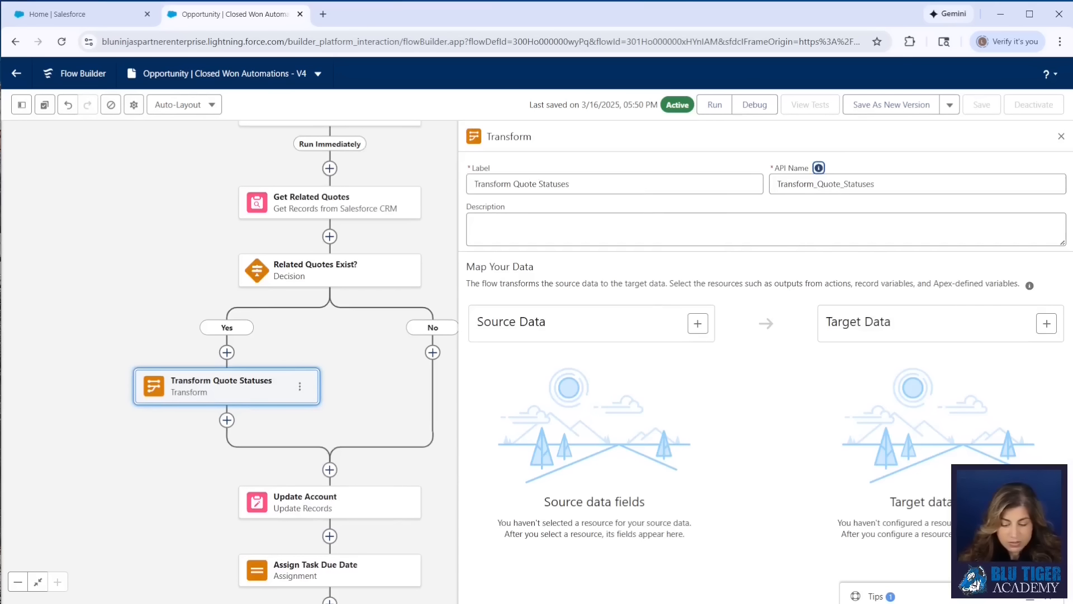
Add the quotes collection from Get Related Quotes as the transform's source data
click(699, 325)
click(570, 399)
text(get)
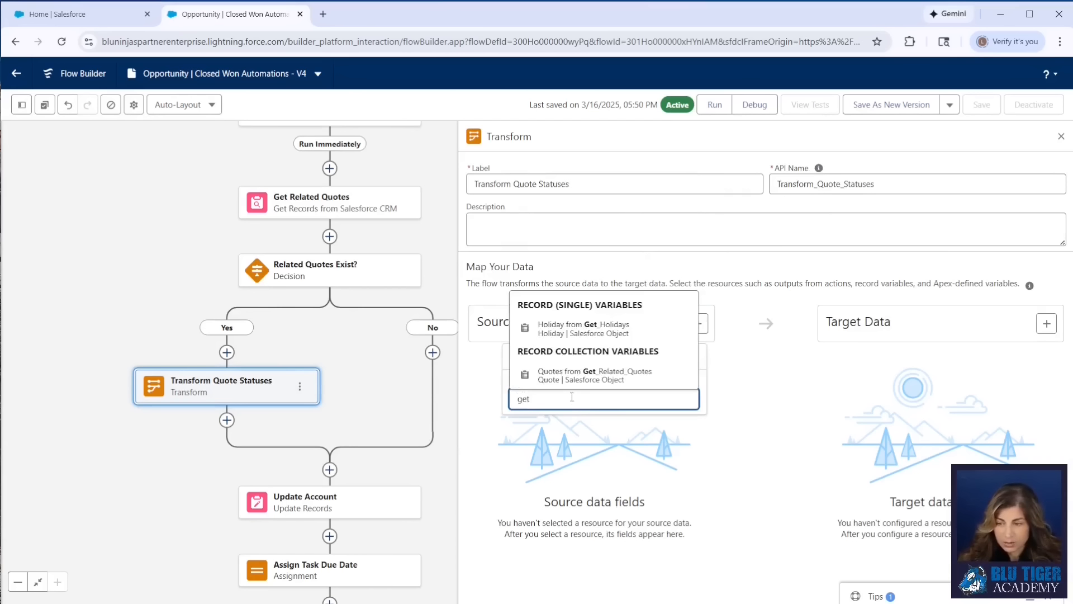
click(573, 375)
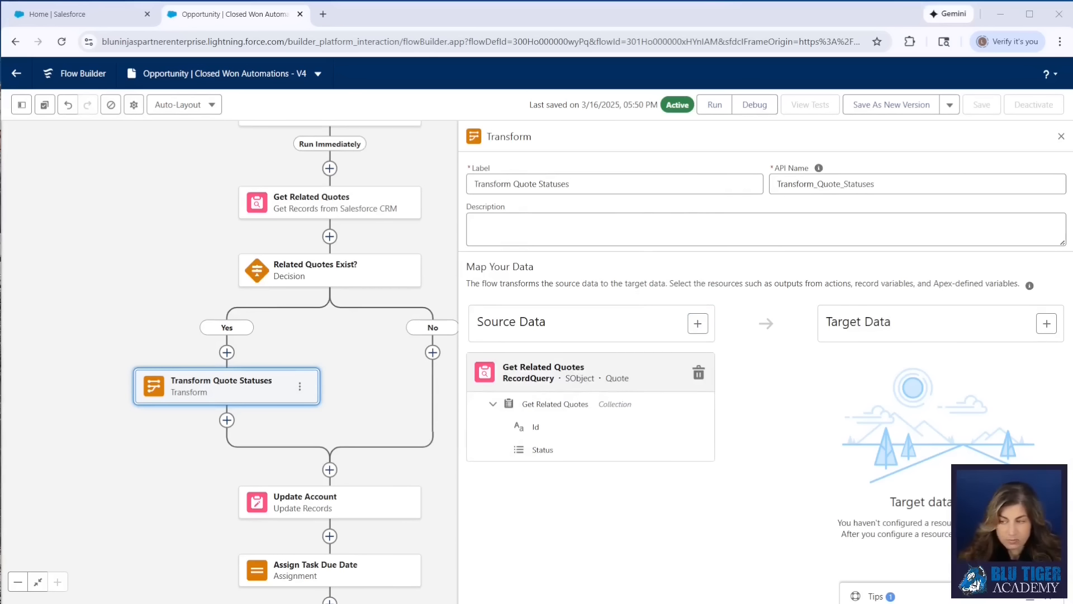
Add a Quote record collection as the transform's target data
click(1046, 323)
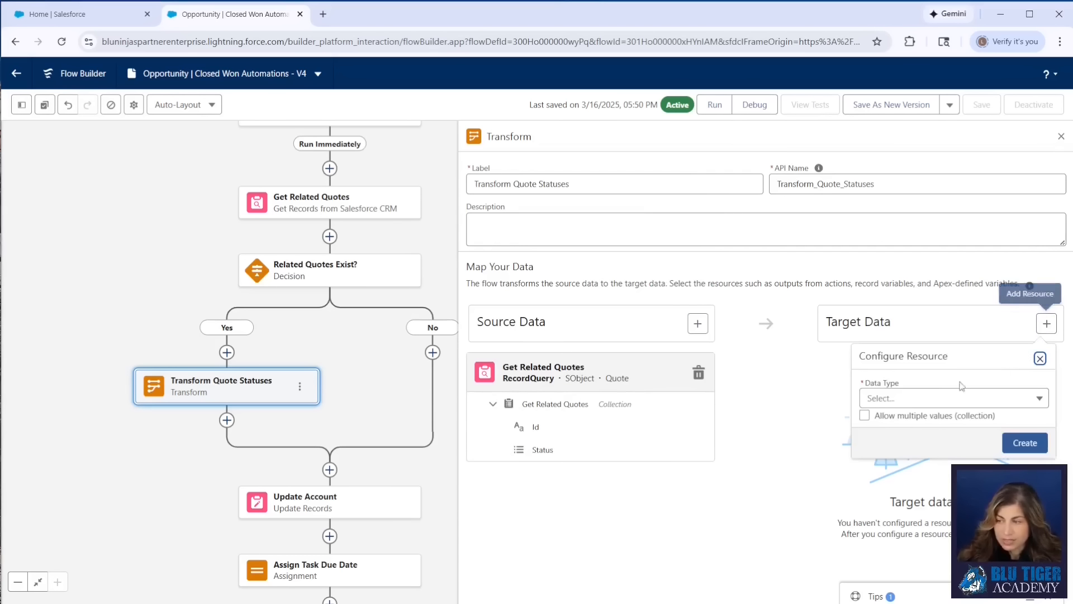
click(887, 401)
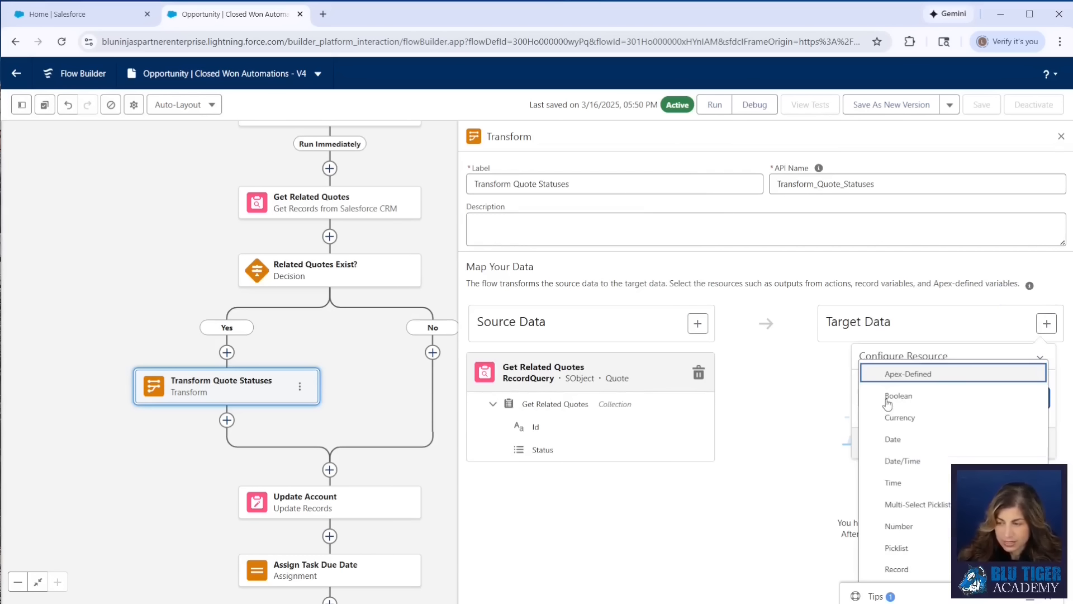
click(899, 351)
click(894, 399)
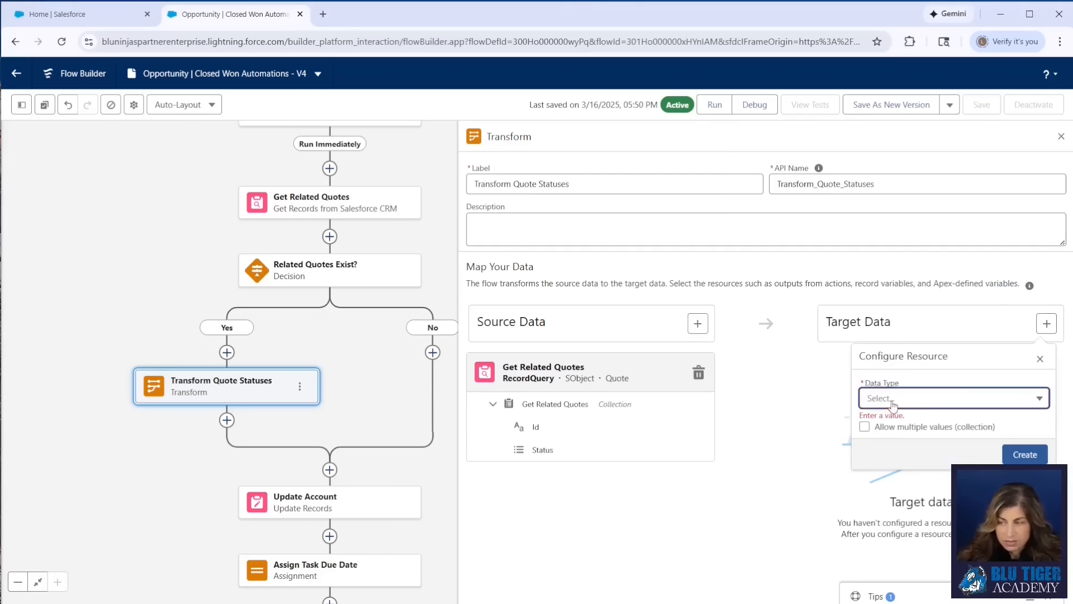
click(905, 569)
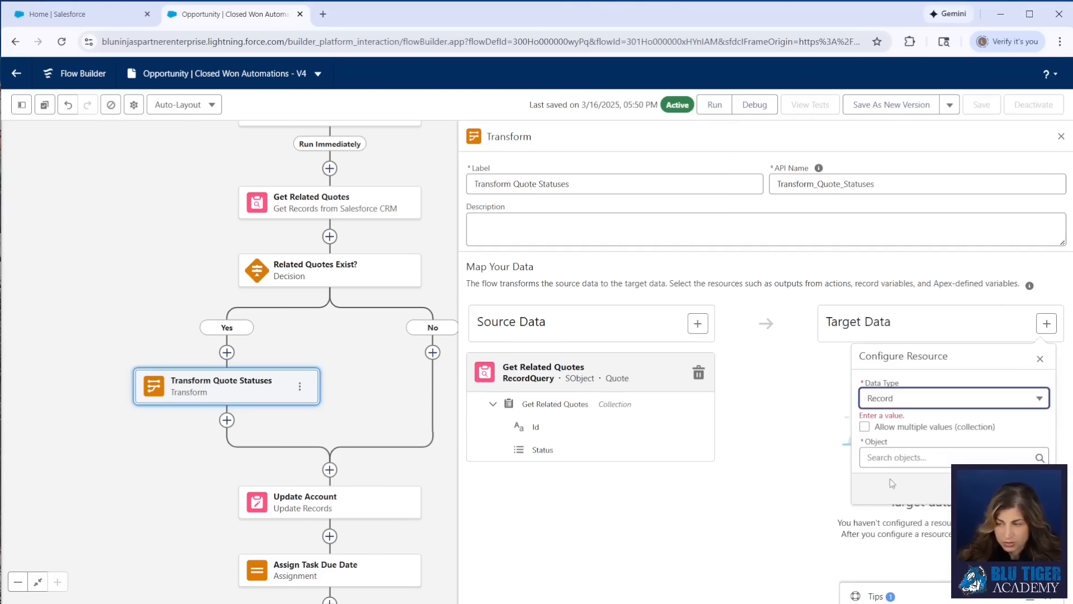
click(868, 430)
click(865, 416)
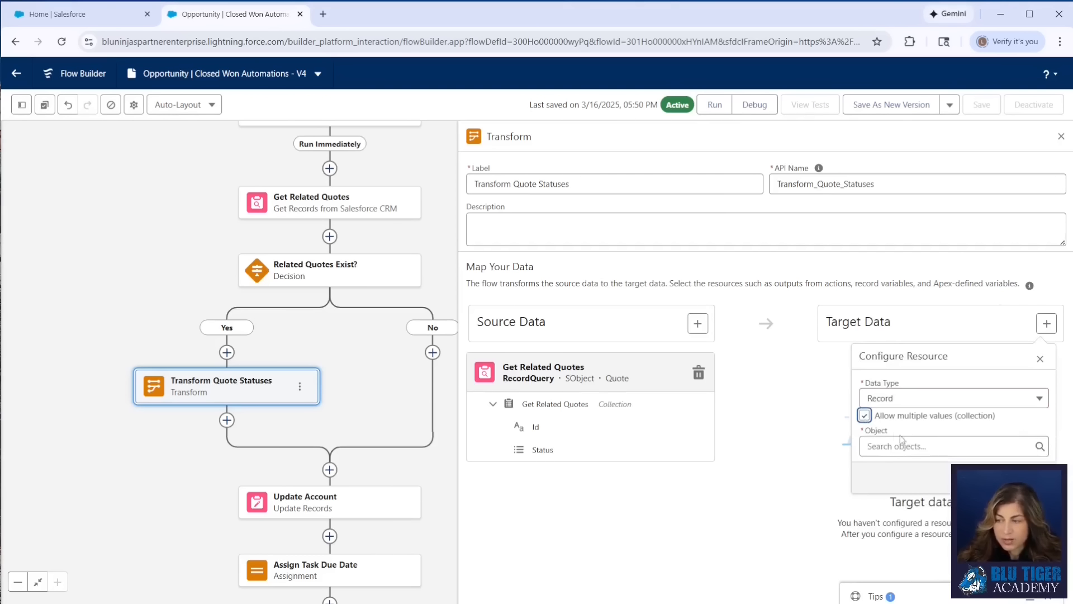
click(910, 446)
text(quote)
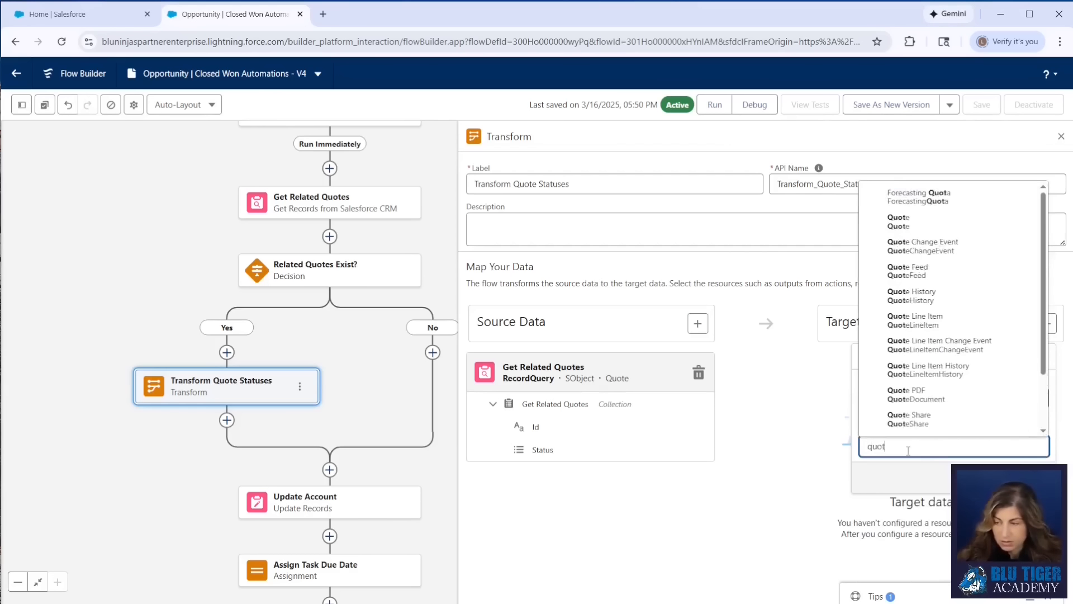
click(909, 203)
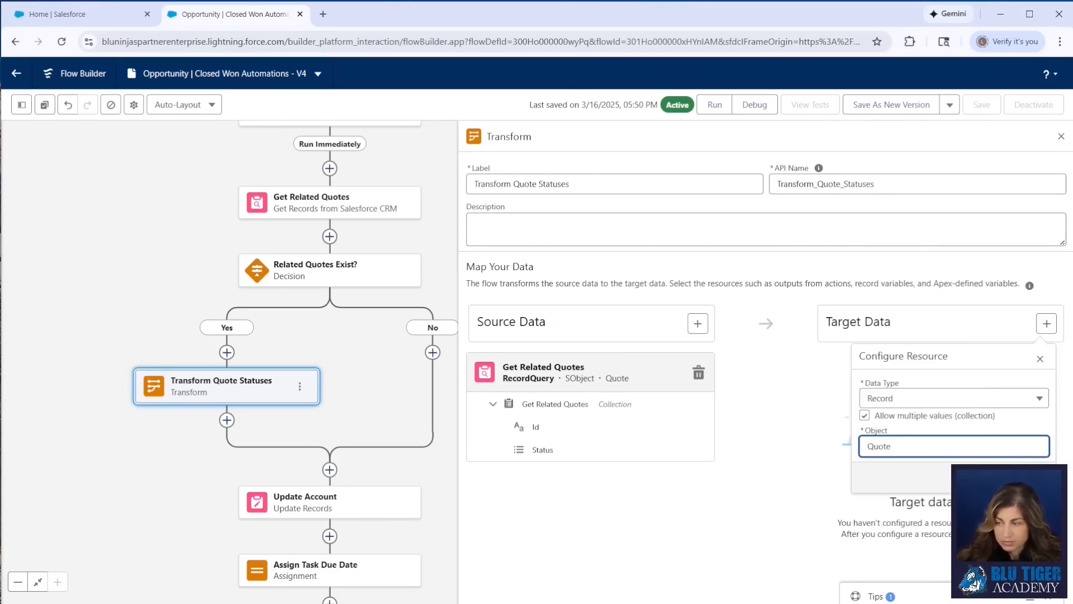
click(1032, 478)
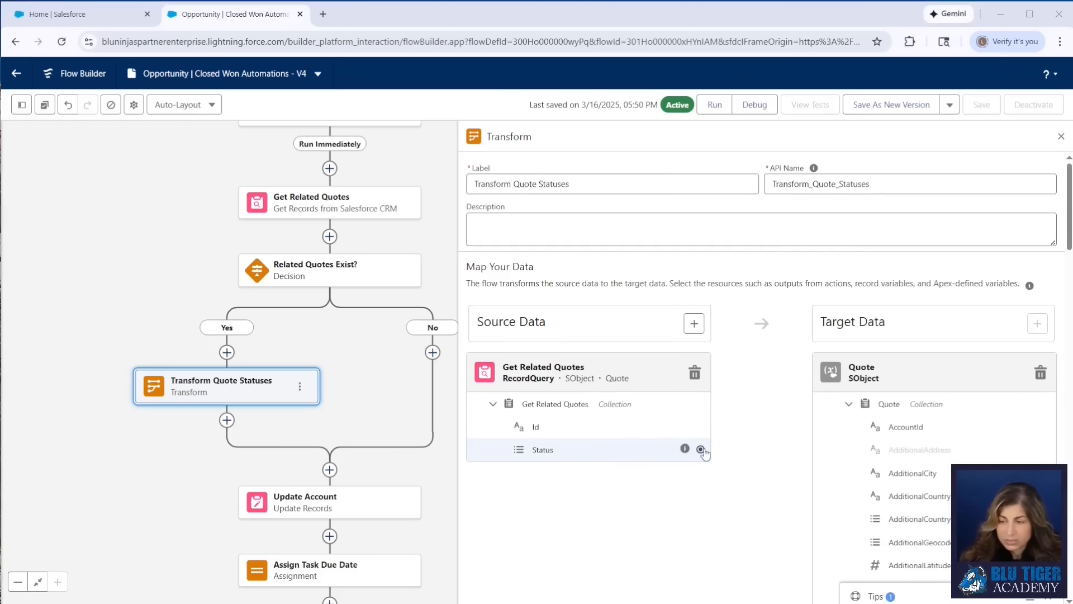
Map the source quotes' Status field to the target Quote collection's Status field
click(701, 449)
scroll(950, 479, down, 6)
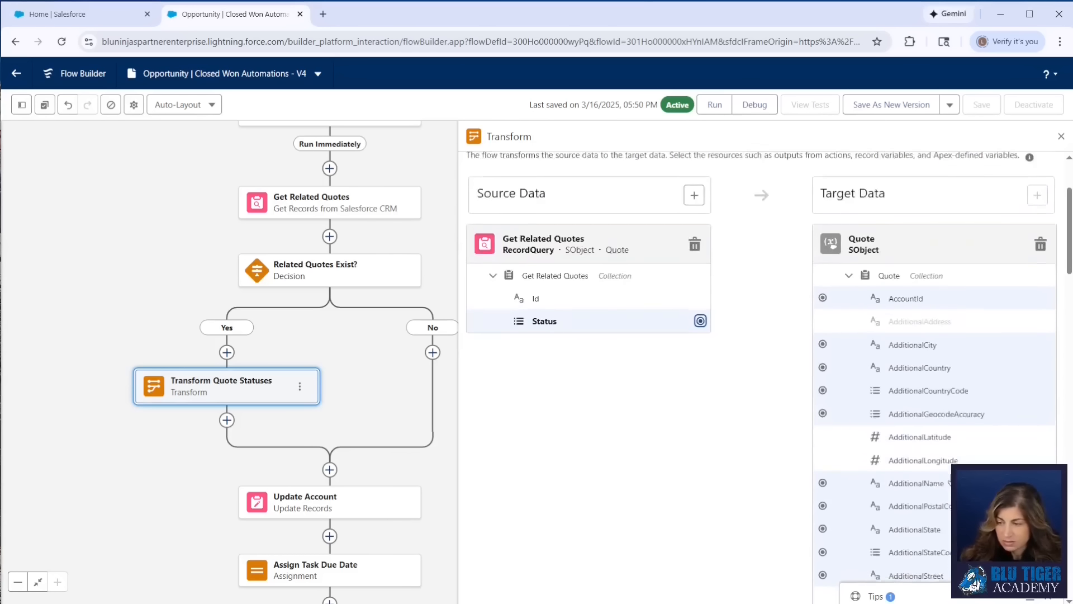
scroll(939, 475, down, 15)
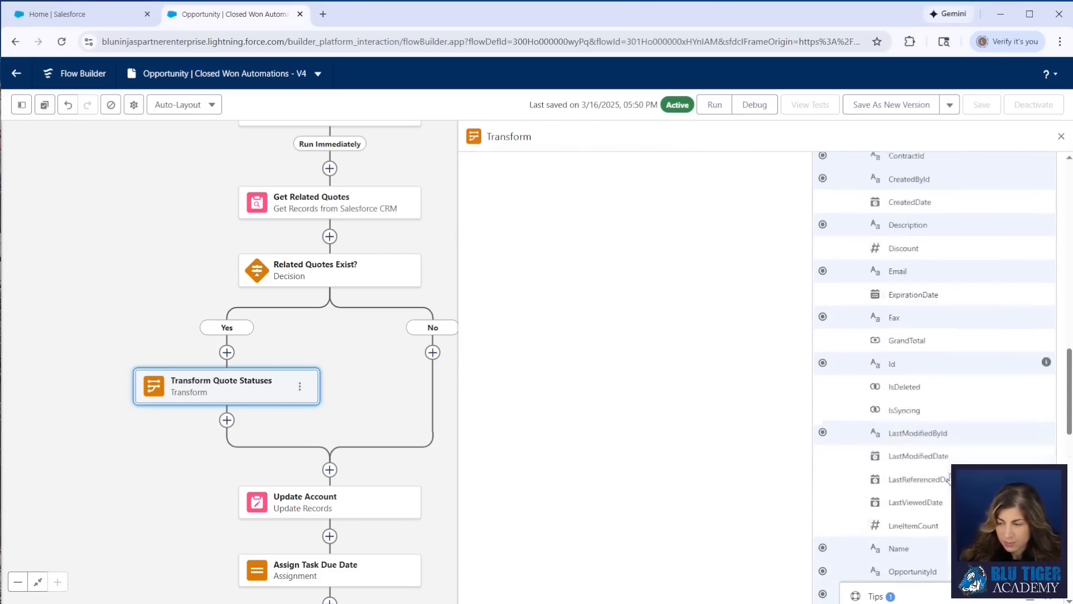
scroll(916, 472, down, 9)
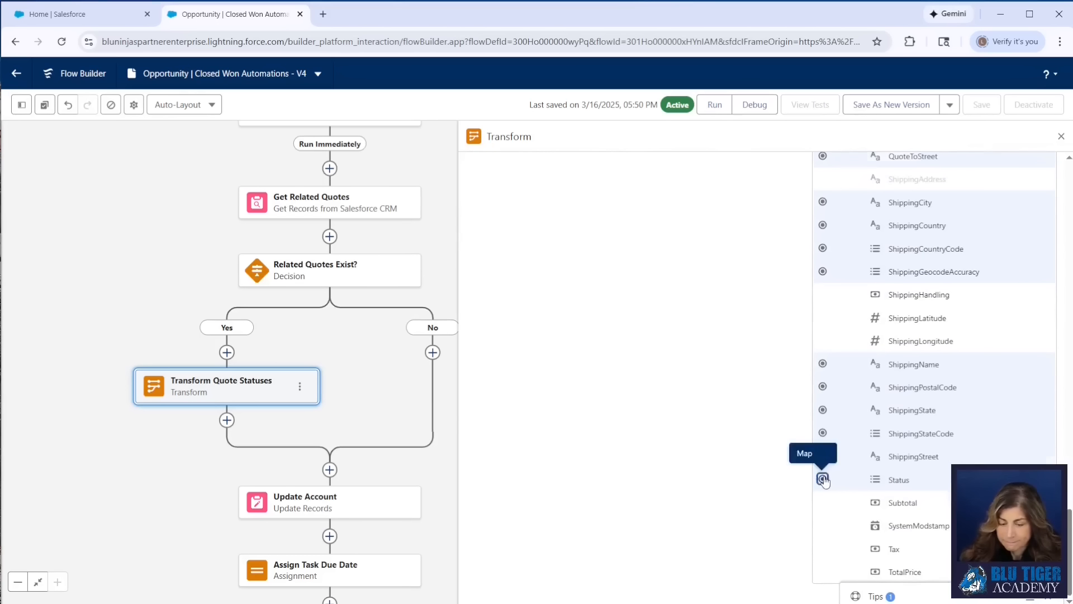
click(822, 479)
click(858, 484)
click(857, 484)
click(858, 484)
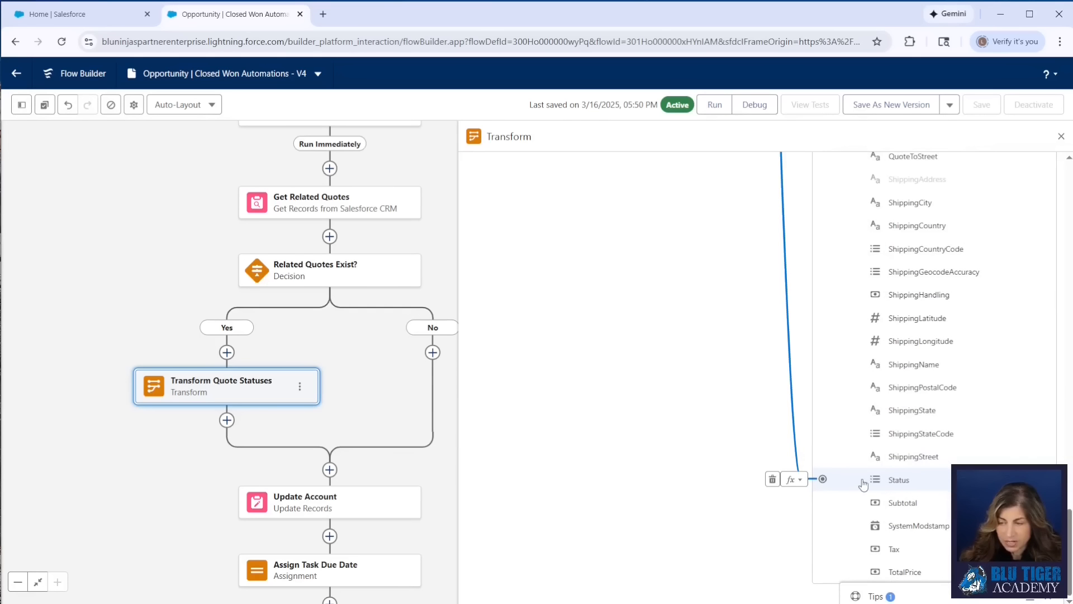
Open a formula on the Status mapping and replace its text with the Get Related Quotes item Id field
click(796, 484)
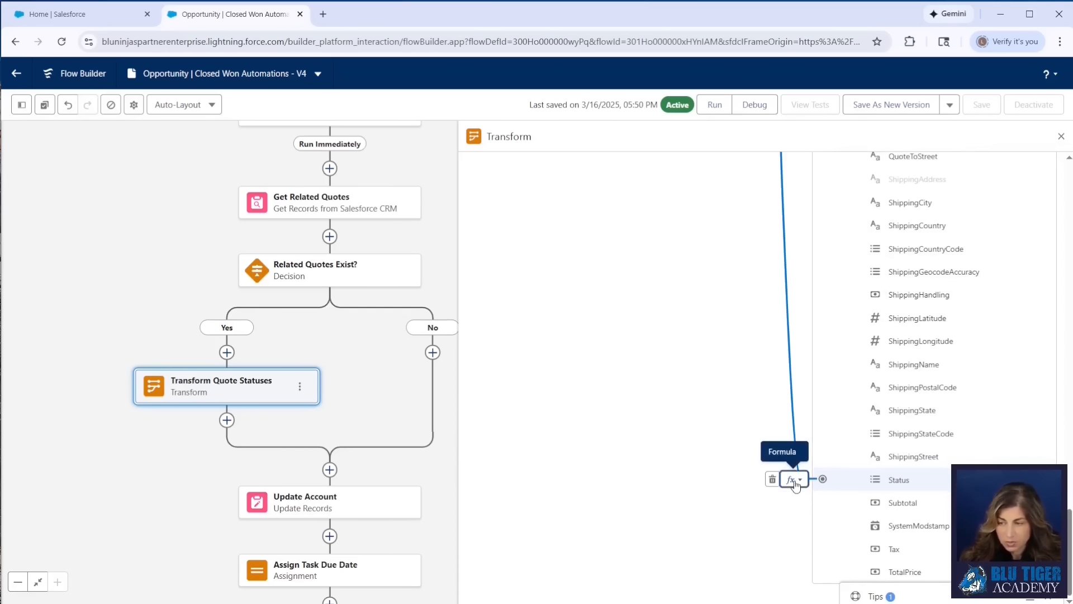
click(781, 506)
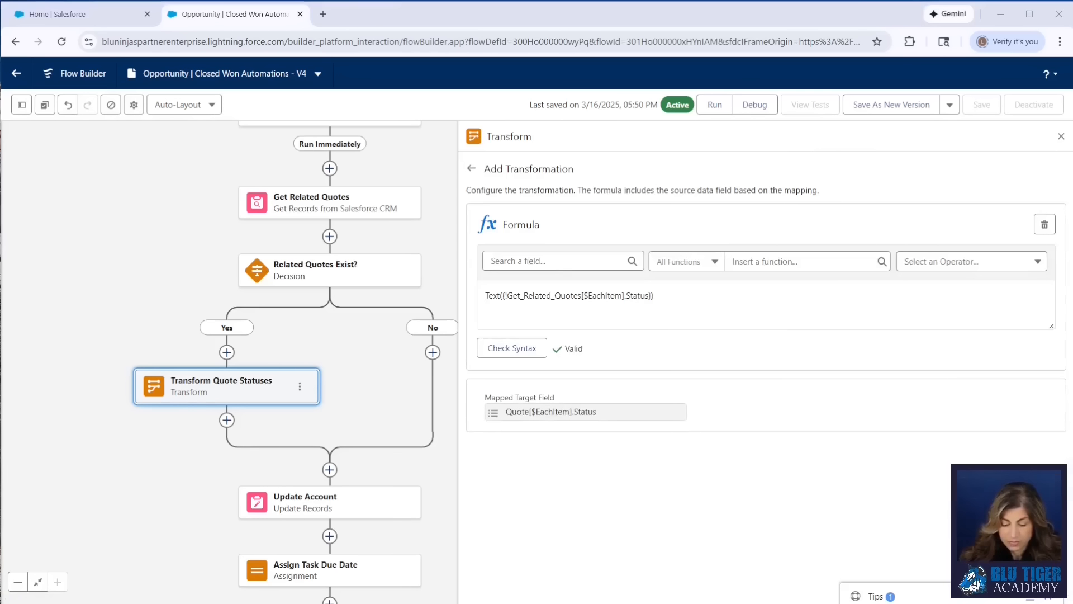
drag(692, 297, 429, 292)
key(BackSpace)
click(542, 260)
text(get)
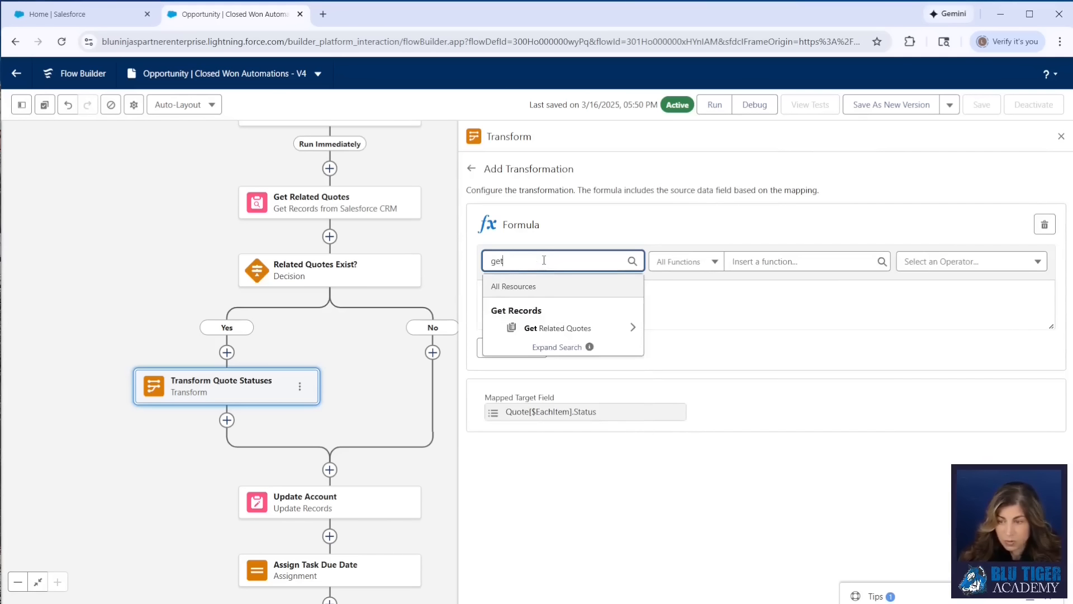
click(556, 330)
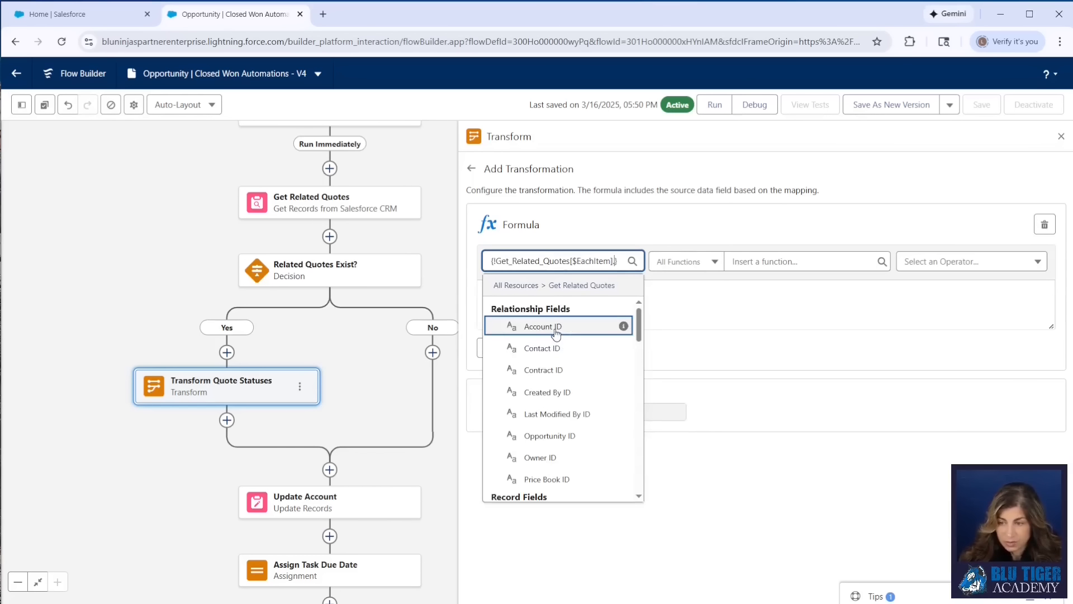
text(id)
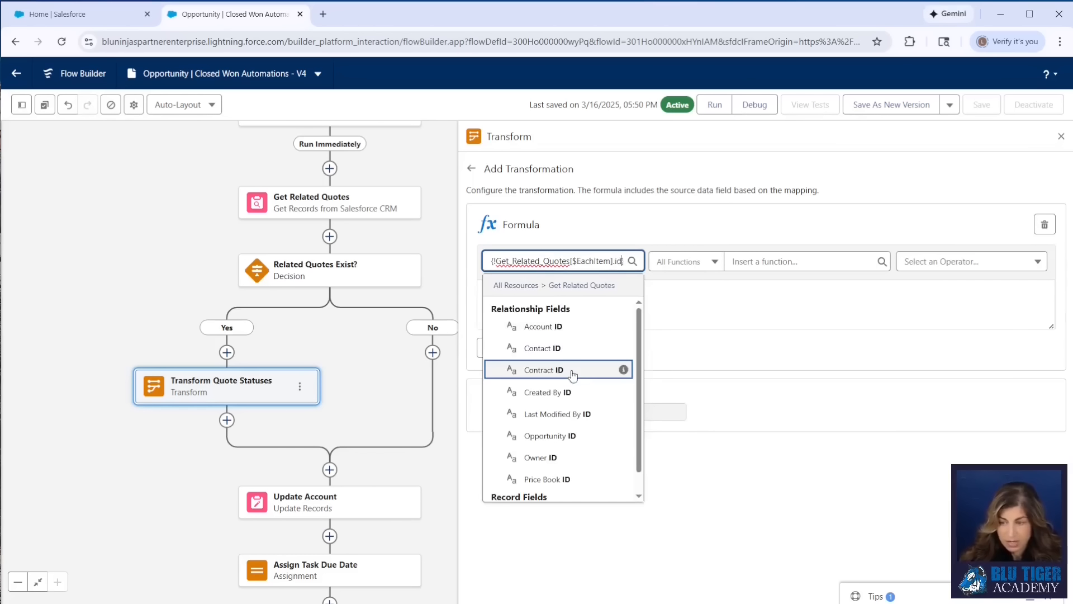
scroll(573, 375, down, 1)
click(562, 495)
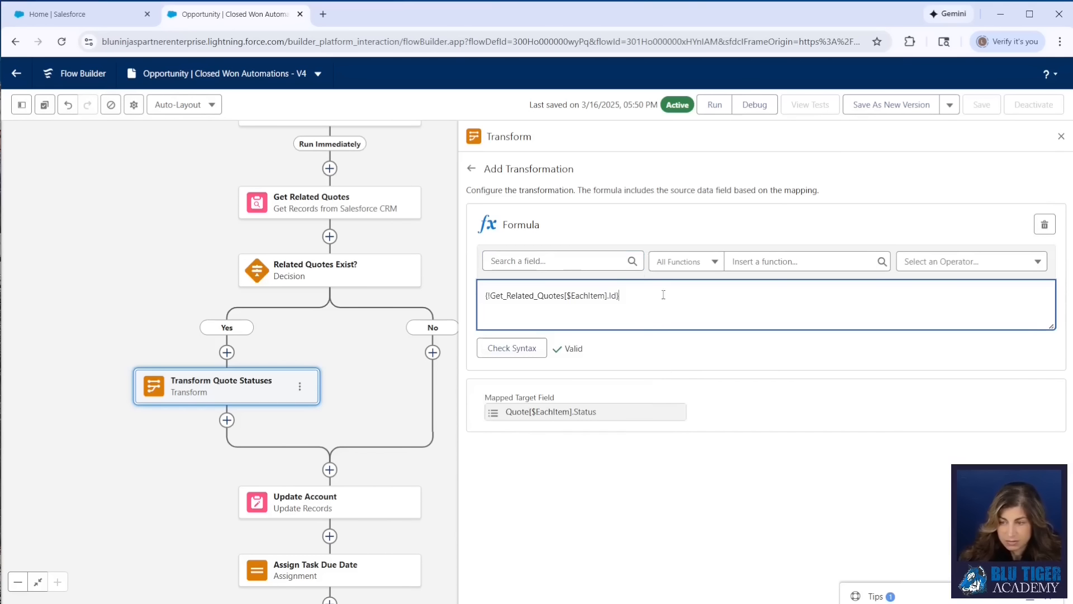
Extend the formula to compare that Id with the triggering opportunity's SyncedQuoteId
text(=)
click(587, 261)
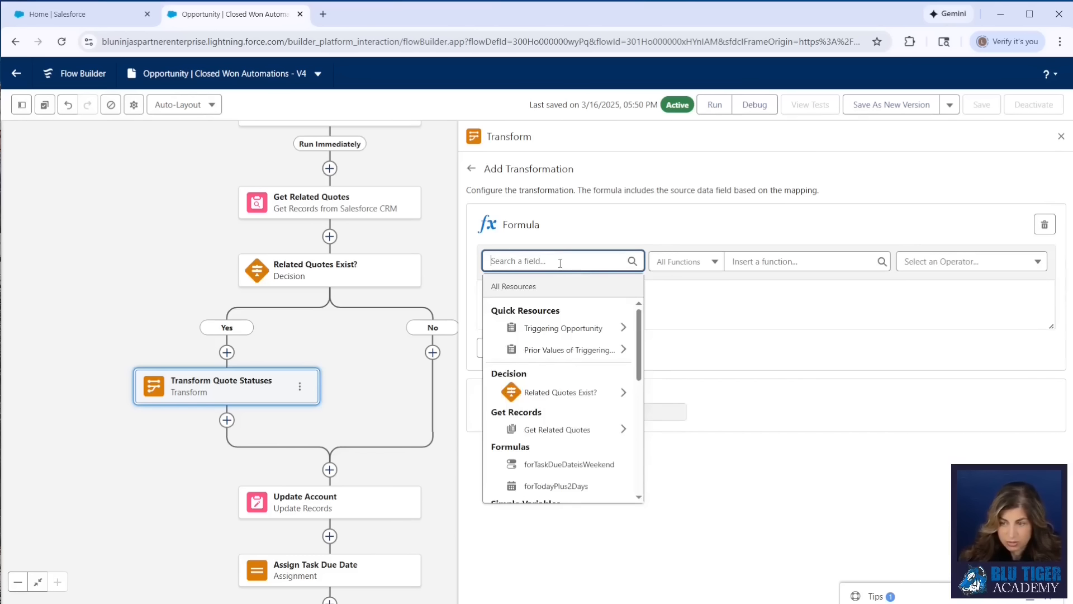
click(569, 327)
text(sync)
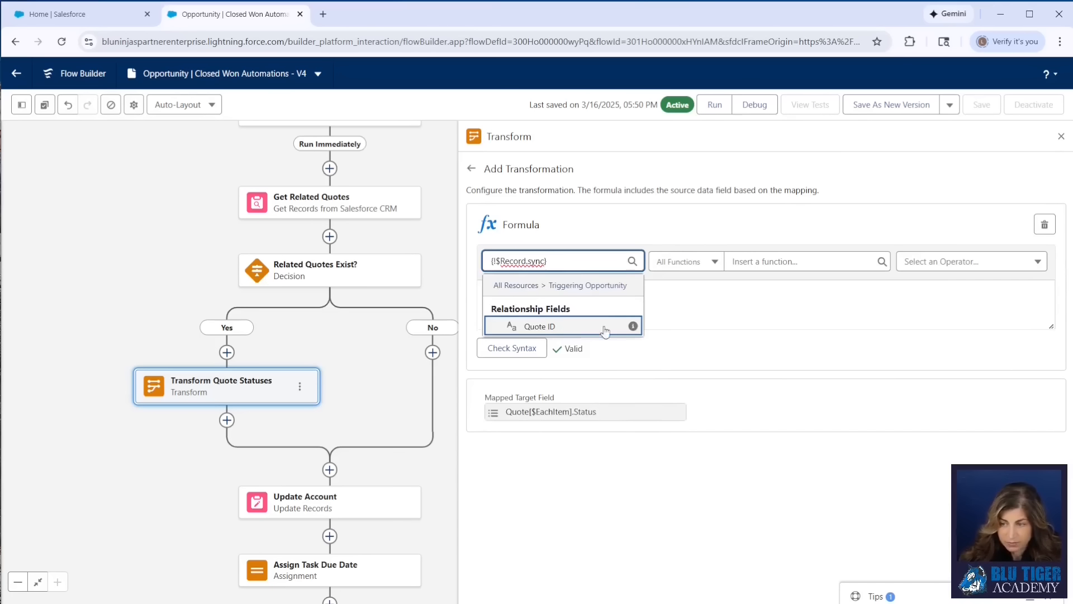
mouse_move(633, 327)
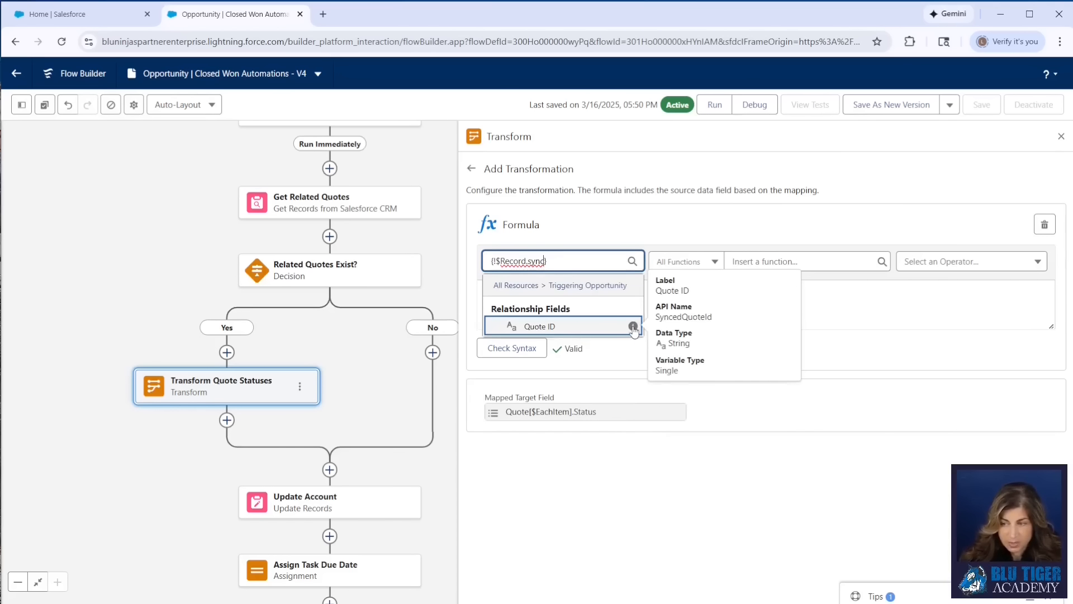
click(629, 327)
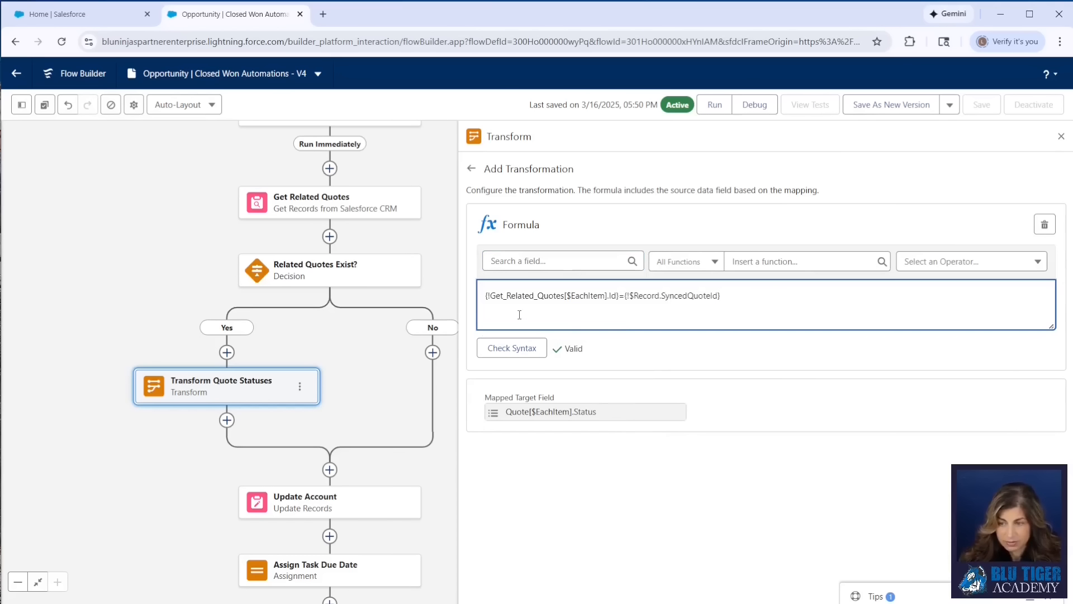
Wrap the comparison in an IF returning 'Accepted' when true and 'Denied' otherwise, check syntax, and return to the mapping
text(IF()
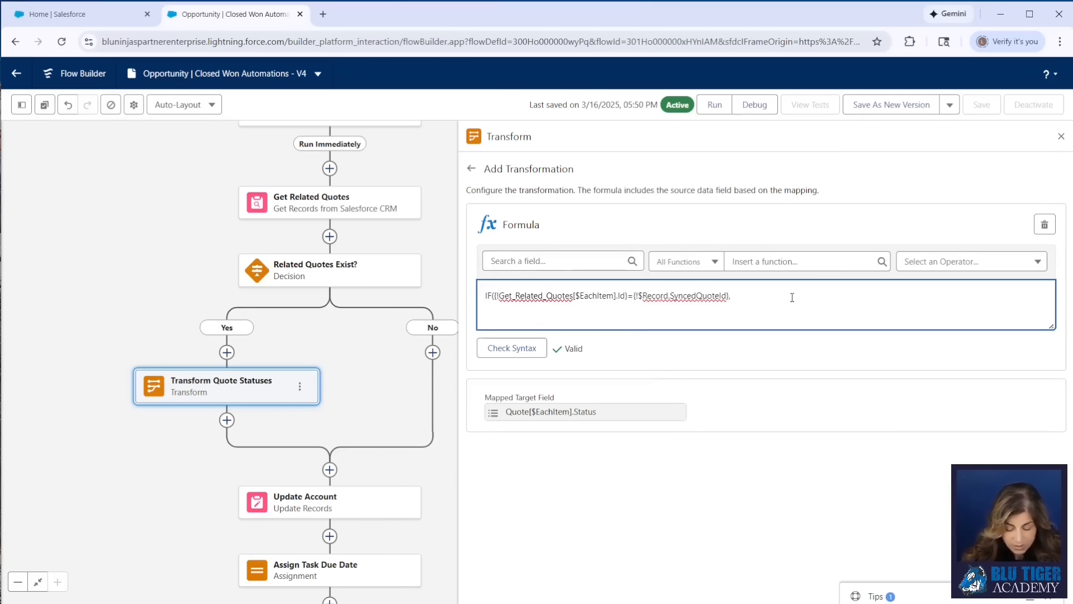
text(pted', 'Denied')
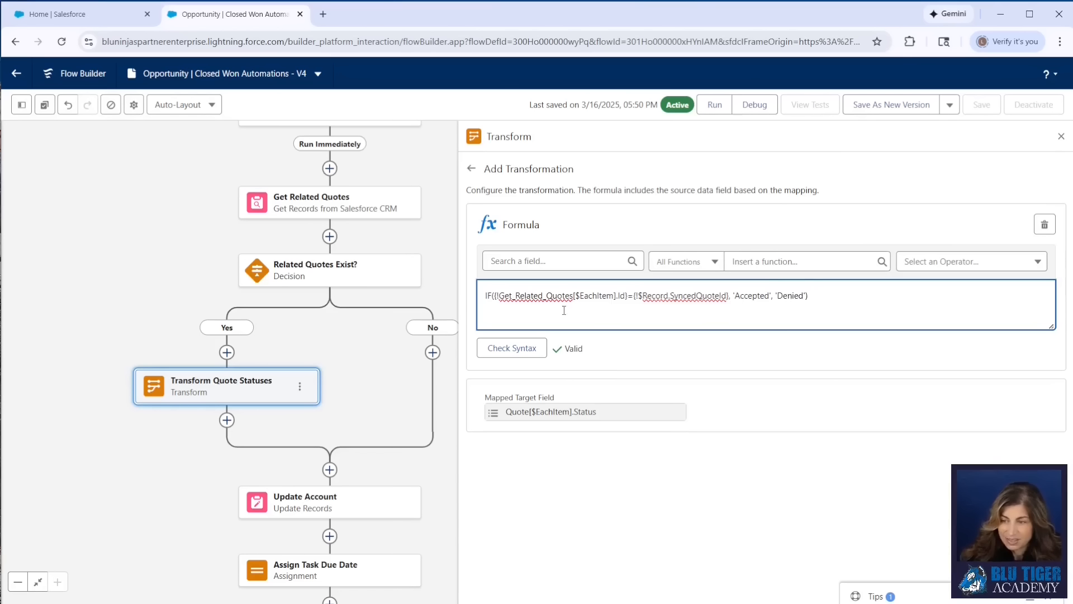
drag(512, 301, 707, 302)
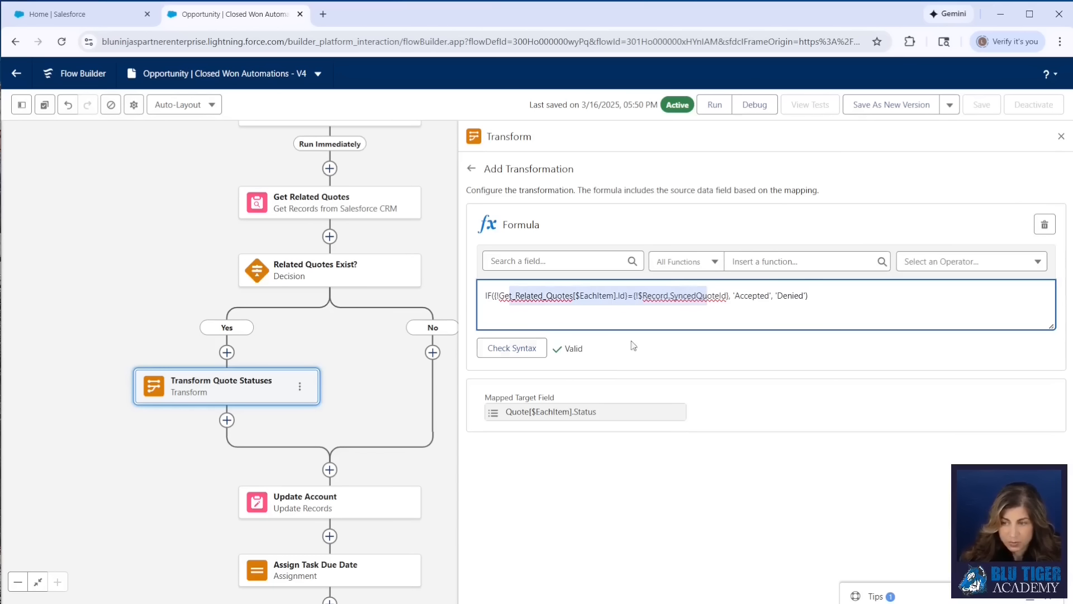
click(519, 355)
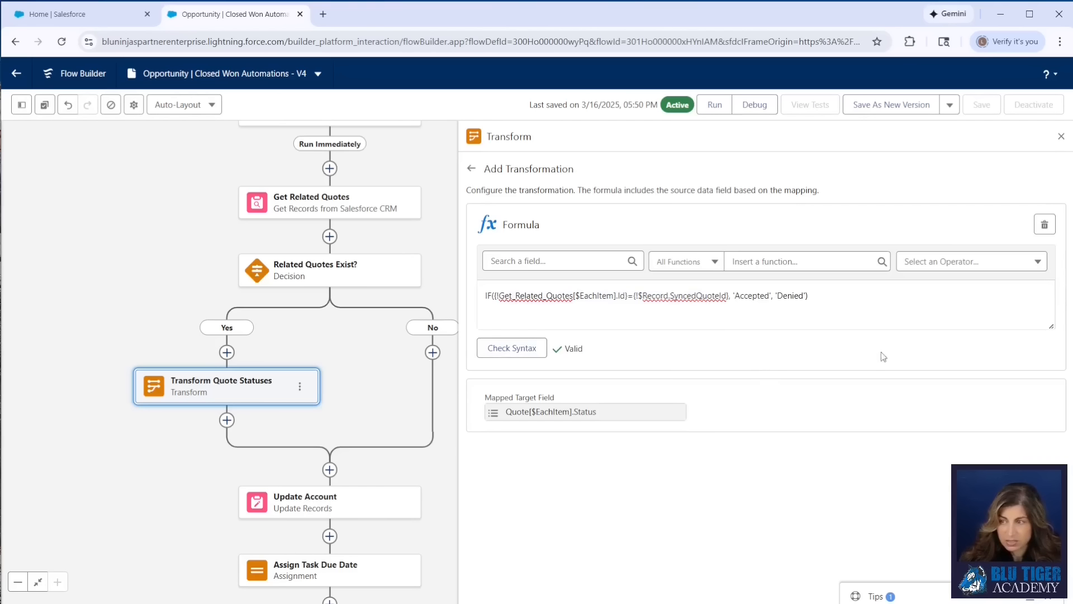
click(472, 169)
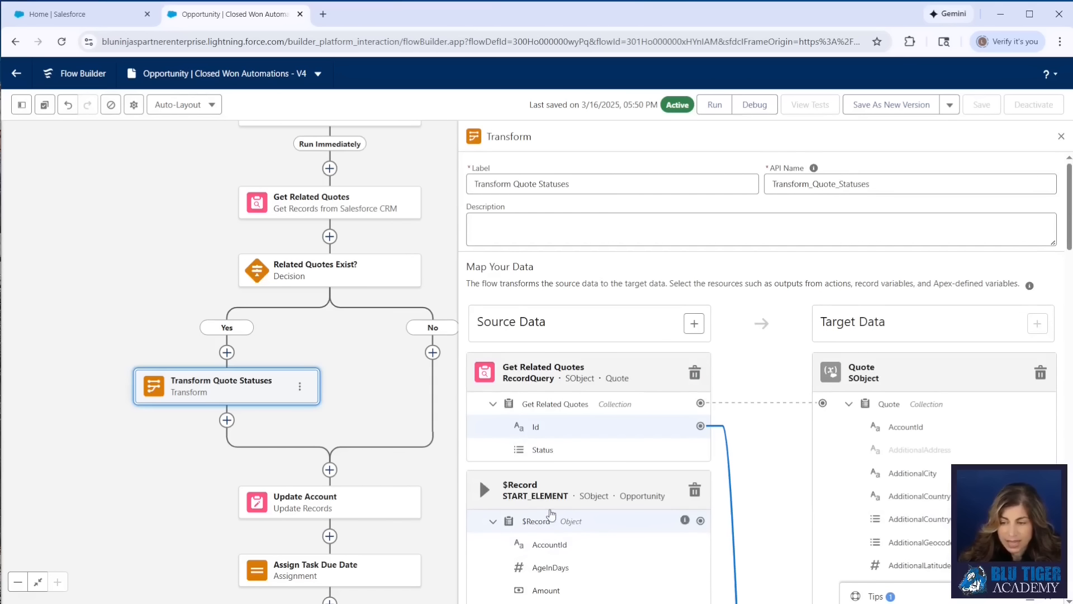
Review the source and target fields and the mapping lines between them
scroll(565, 520, down, 2)
scroll(571, 458, down, 15)
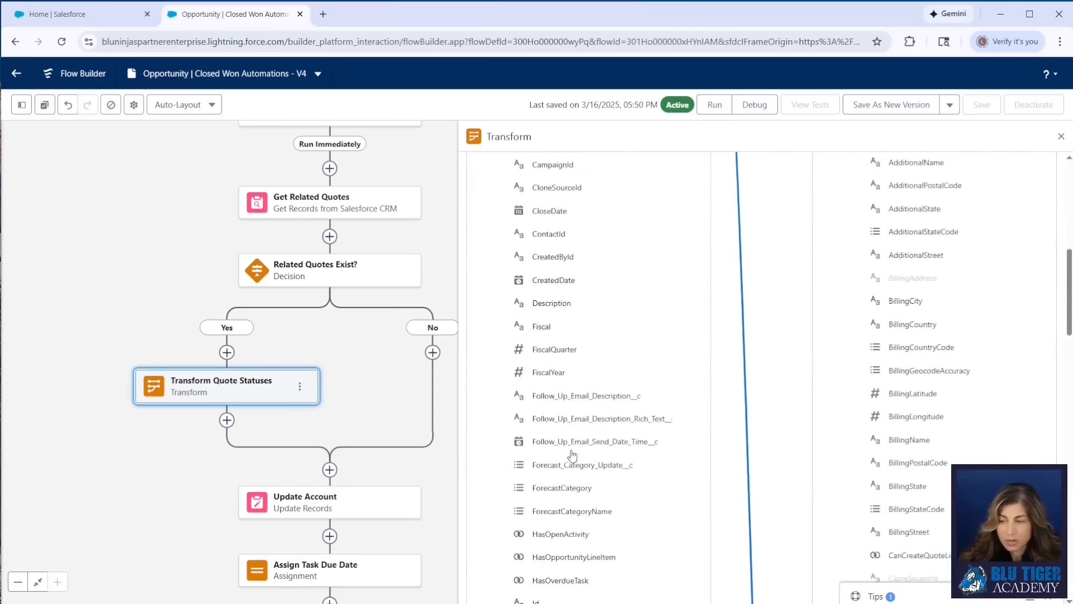
scroll(572, 454, down, 6)
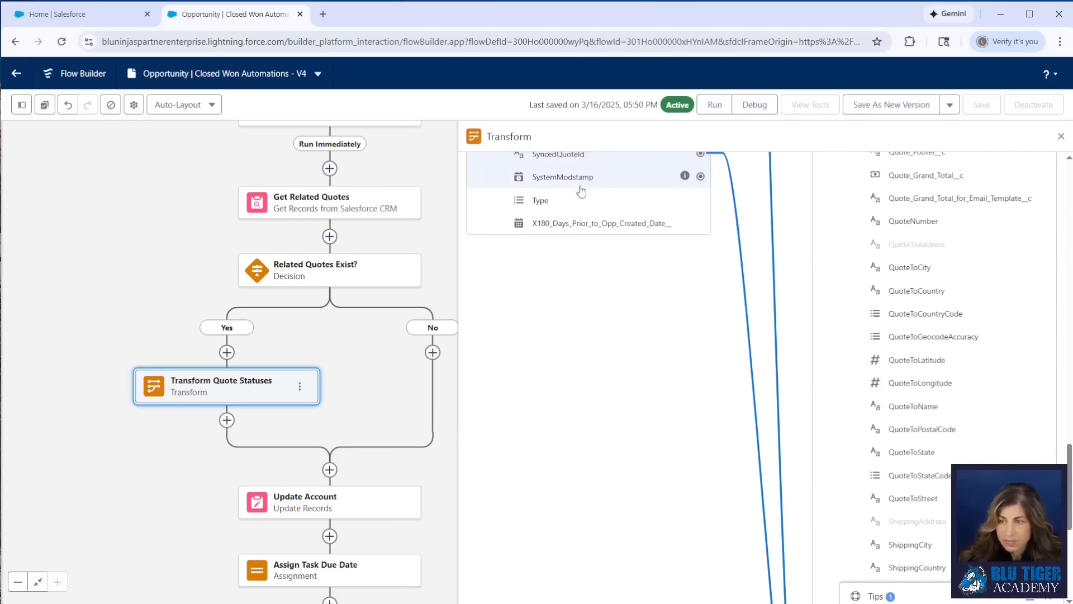
scroll(772, 478, down, 6)
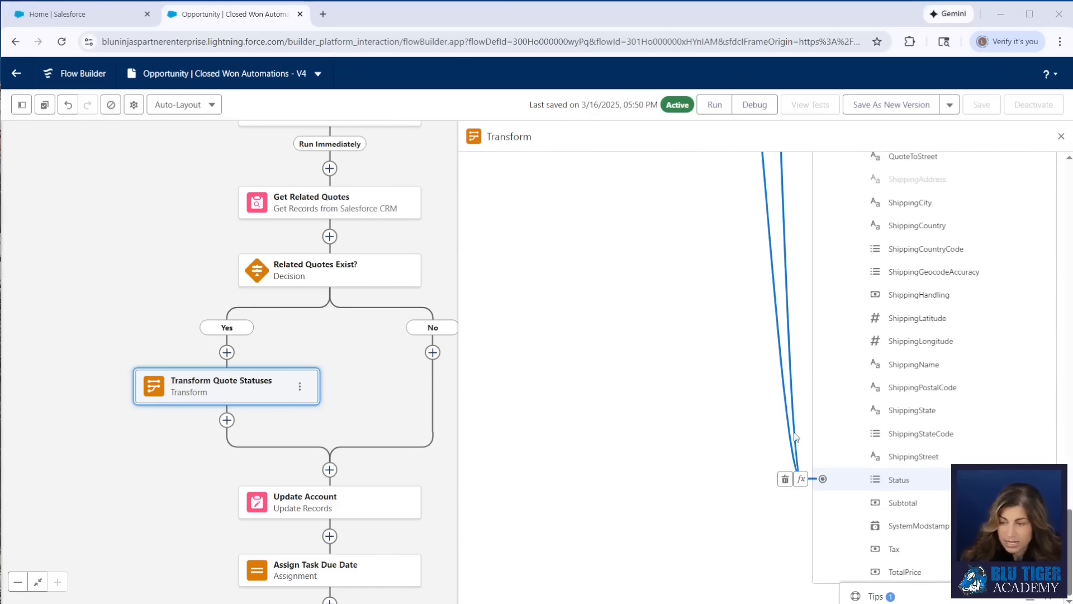
scroll(673, 382, up, 7)
scroll(673, 382, up, 15)
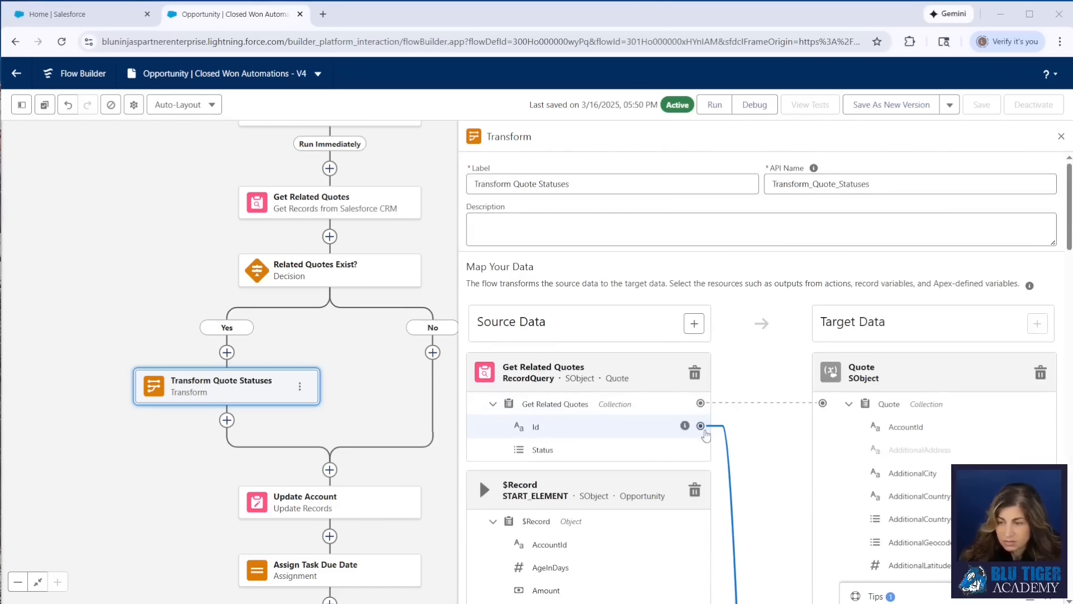
scroll(776, 493, down, 15)
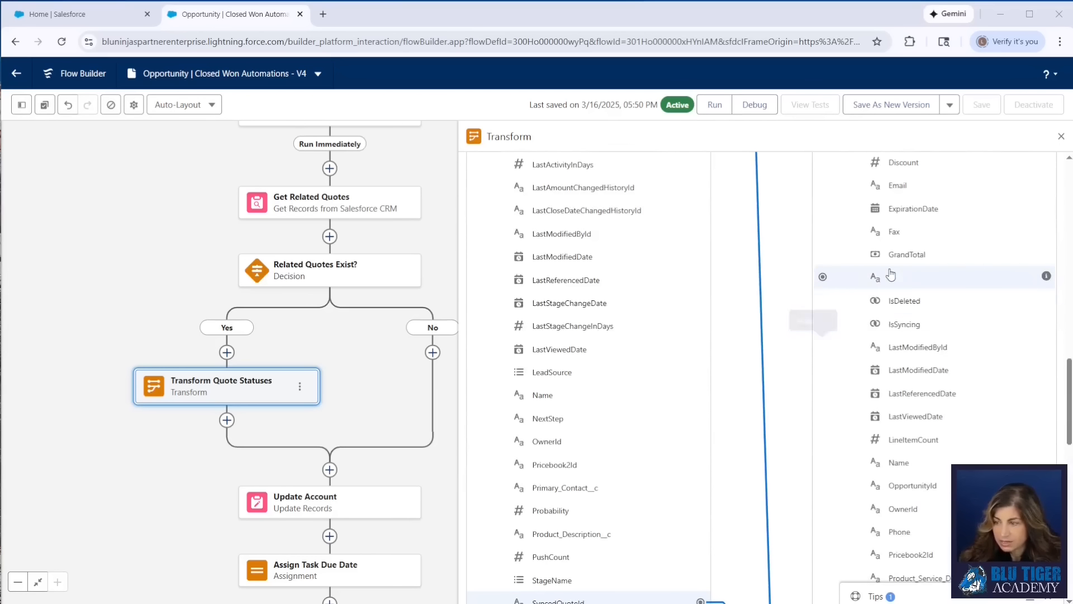
scroll(693, 273, up, 4)
scroll(693, 272, up, 10)
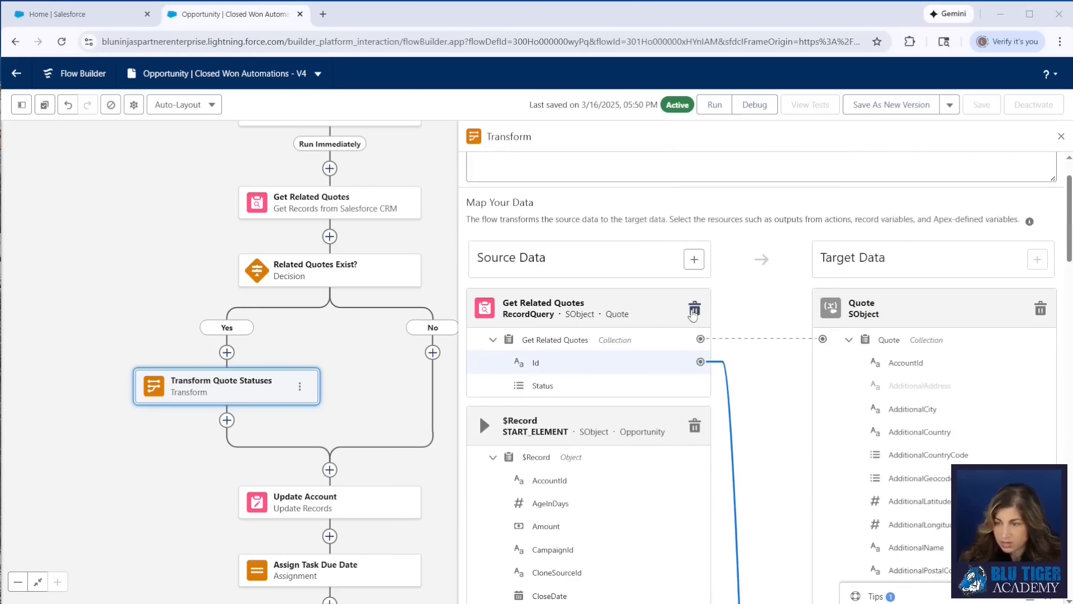
Map the Get Related Quotes Id field to the Quote collection's Id target field
click(701, 363)
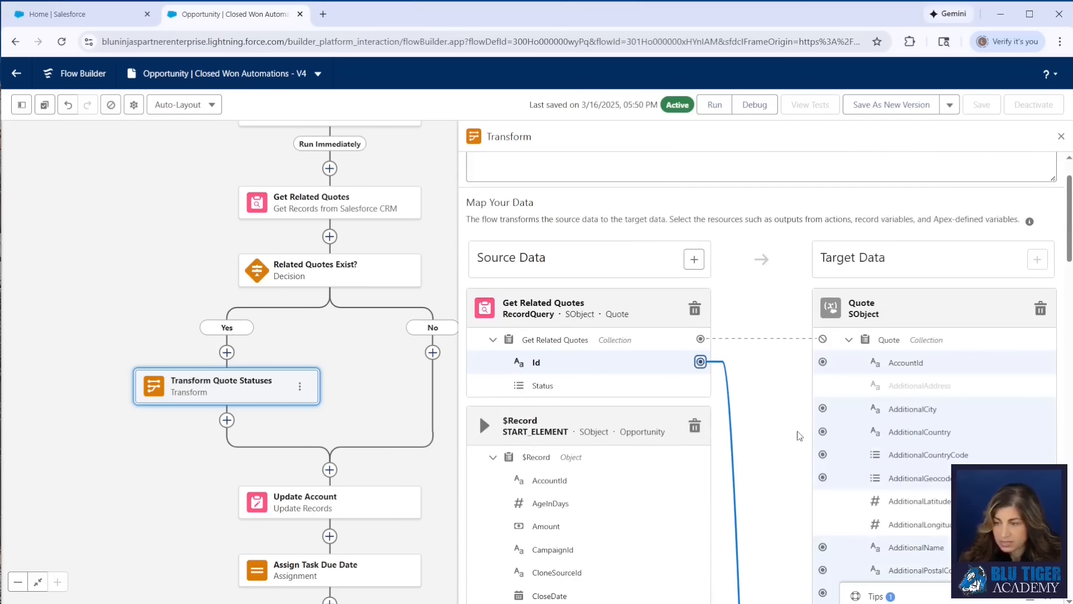
scroll(856, 458, down, 12)
scroll(856, 458, down, 10)
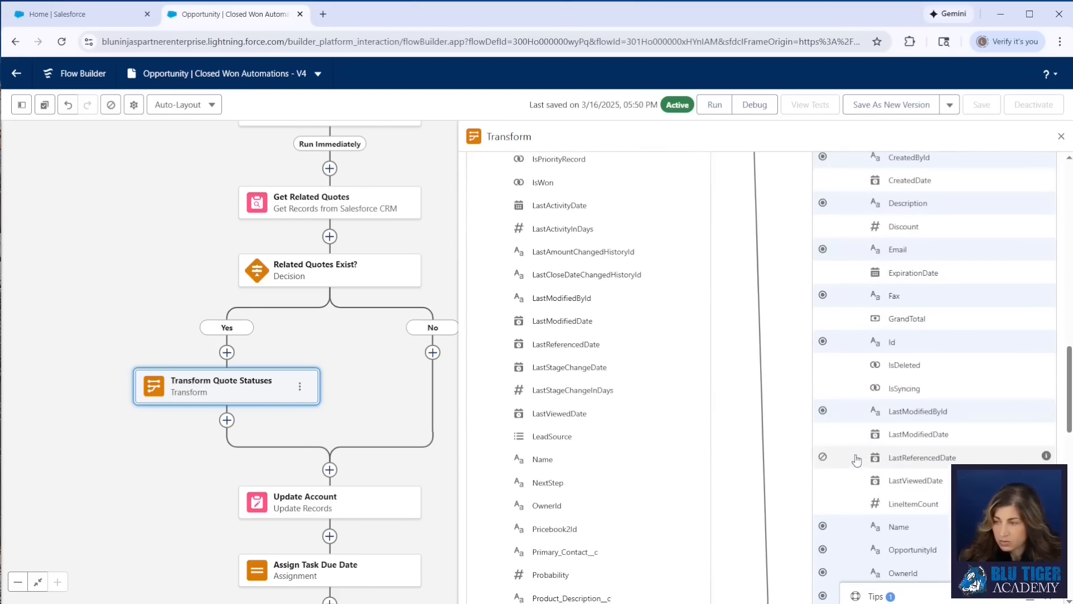
click(823, 342)
scroll(738, 413, down, 8)
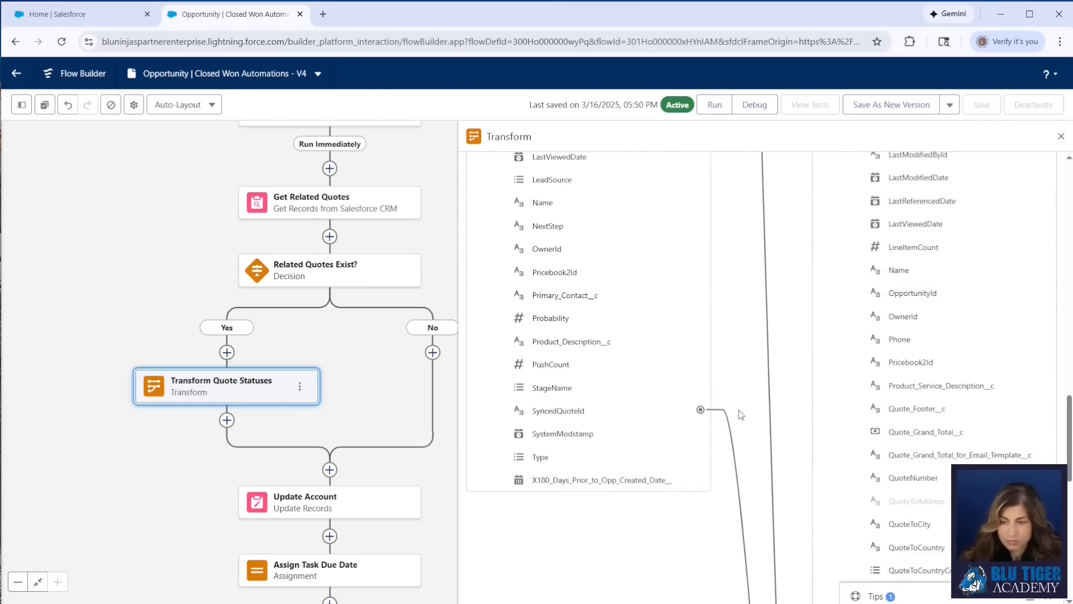
Add an Update Records element after Transform Quote Statuses labelled Update Quote Collection
click(226, 420)
text(update)
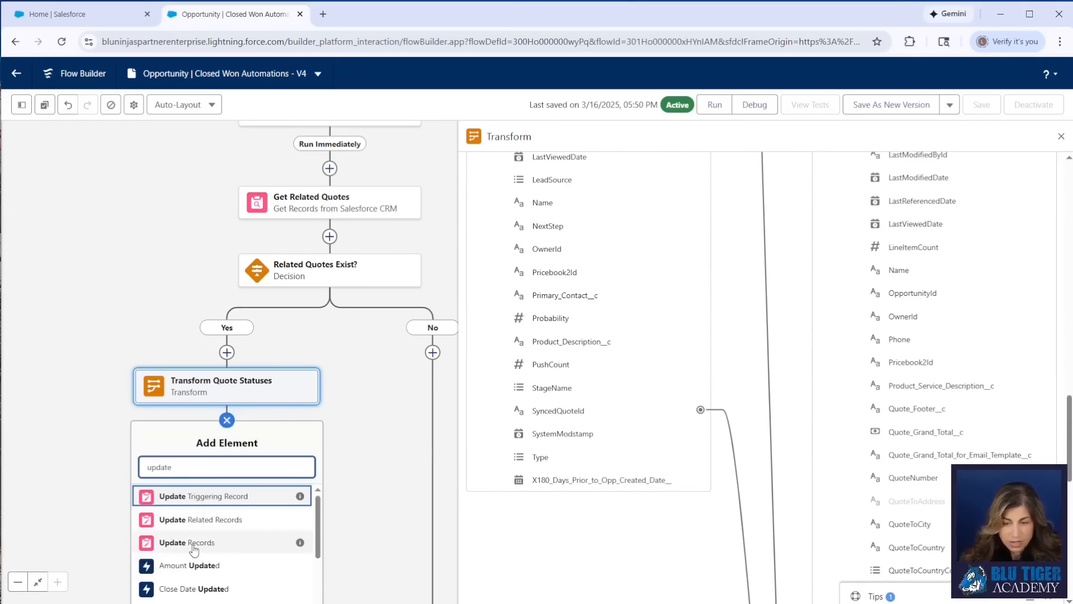
click(196, 544)
text(Update Quote Collection)
key(Tab)
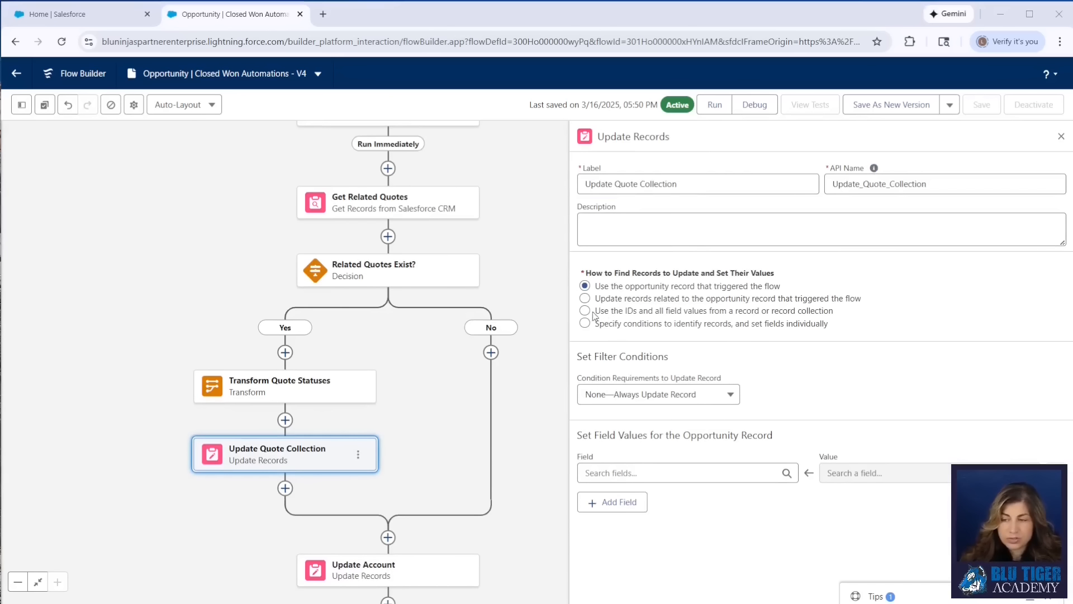
Set it to use IDs and field values from a record collection, choosing Quotes from Transform Quote Statuses
click(586, 312)
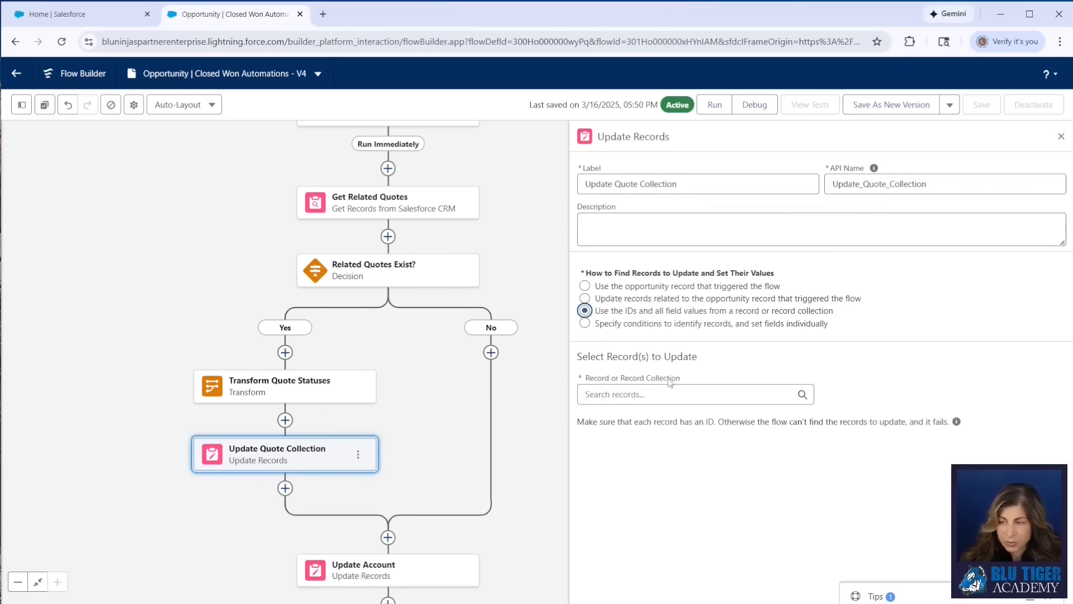
click(658, 397)
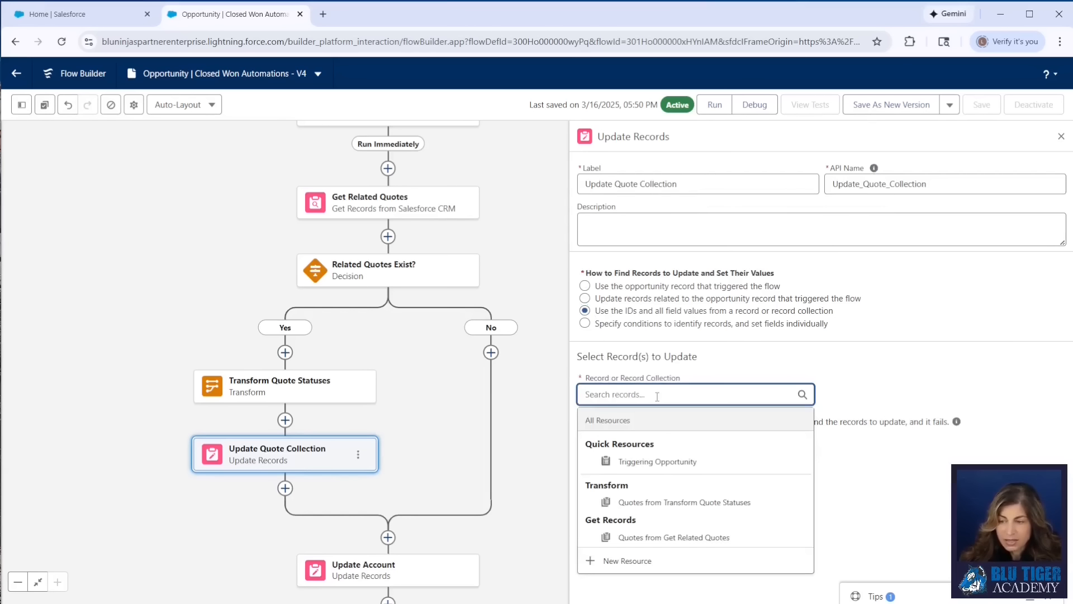
click(643, 509)
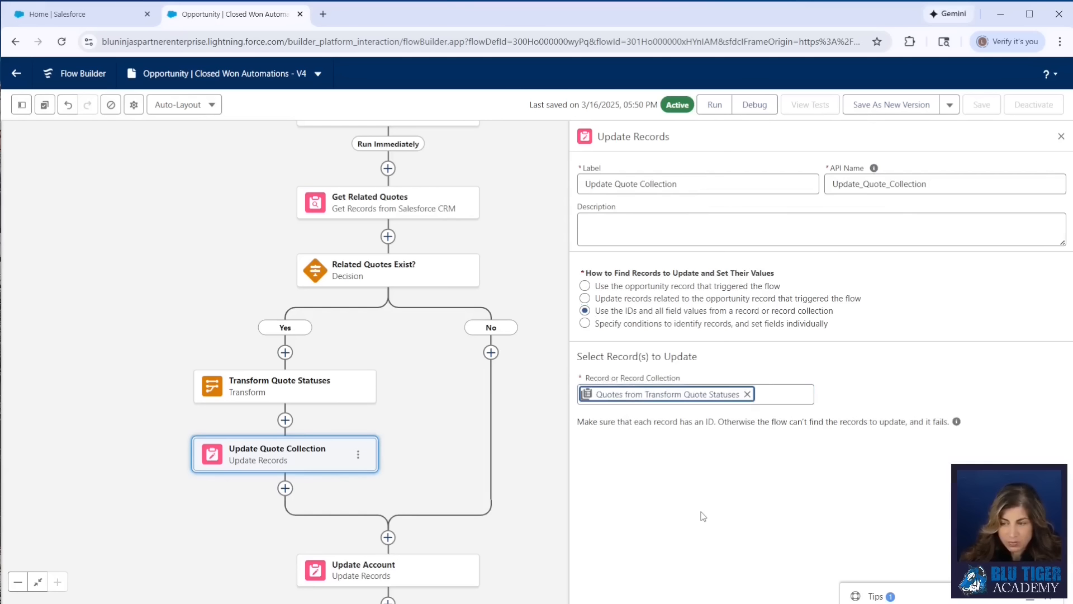
Add a fault path to the Update Quote Collection element
drag(503, 449, 371, 410)
click(226, 414)
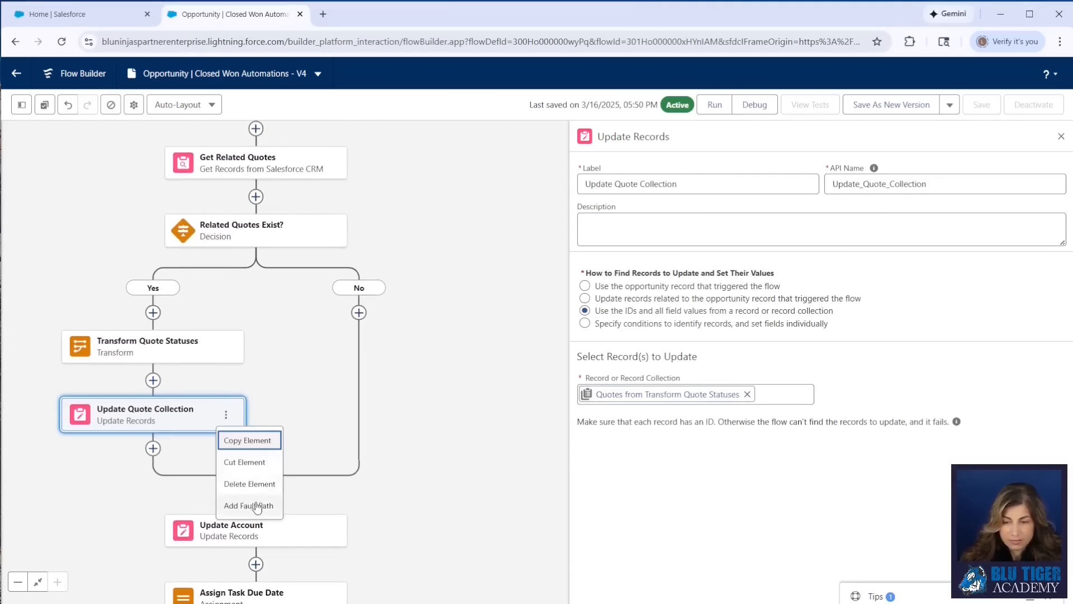
click(256, 507)
drag(346, 467, 458, 343)
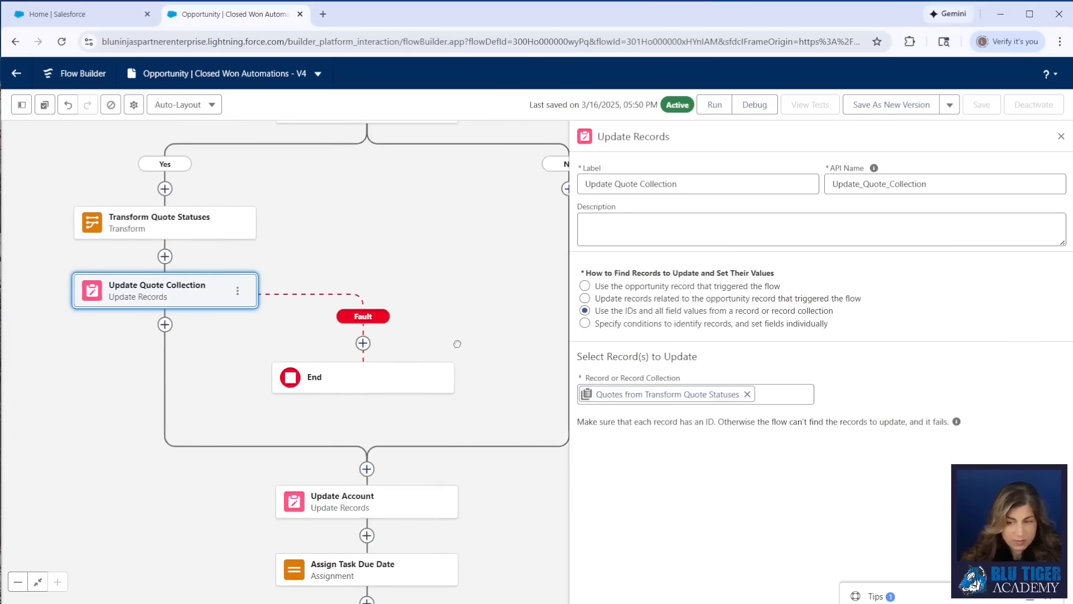
Insert a Custom Error element on the fault path
click(363, 343)
scroll(369, 522, down, 2)
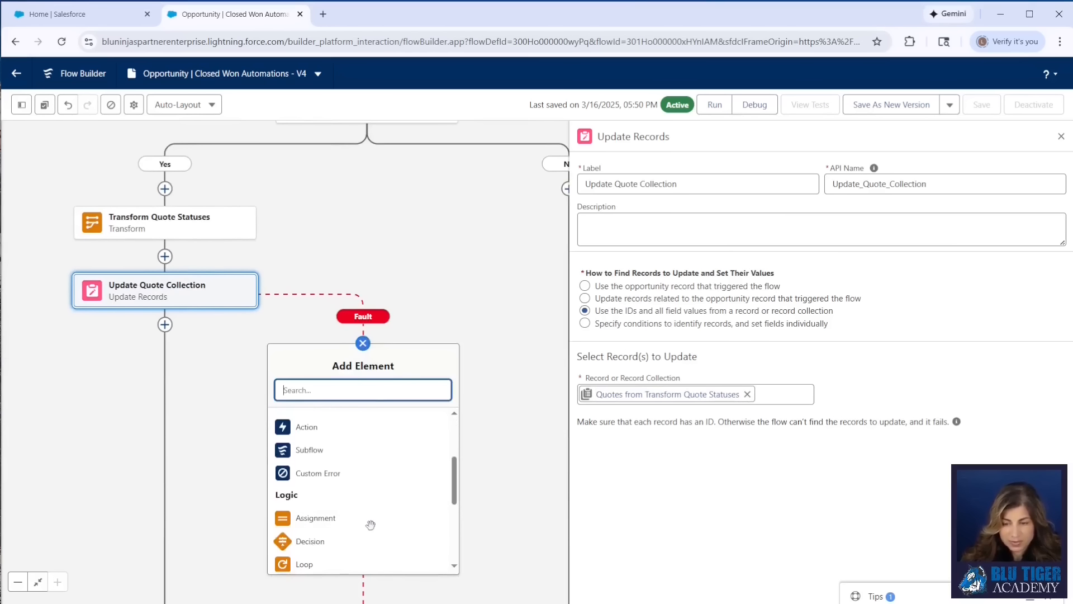
click(318, 473)
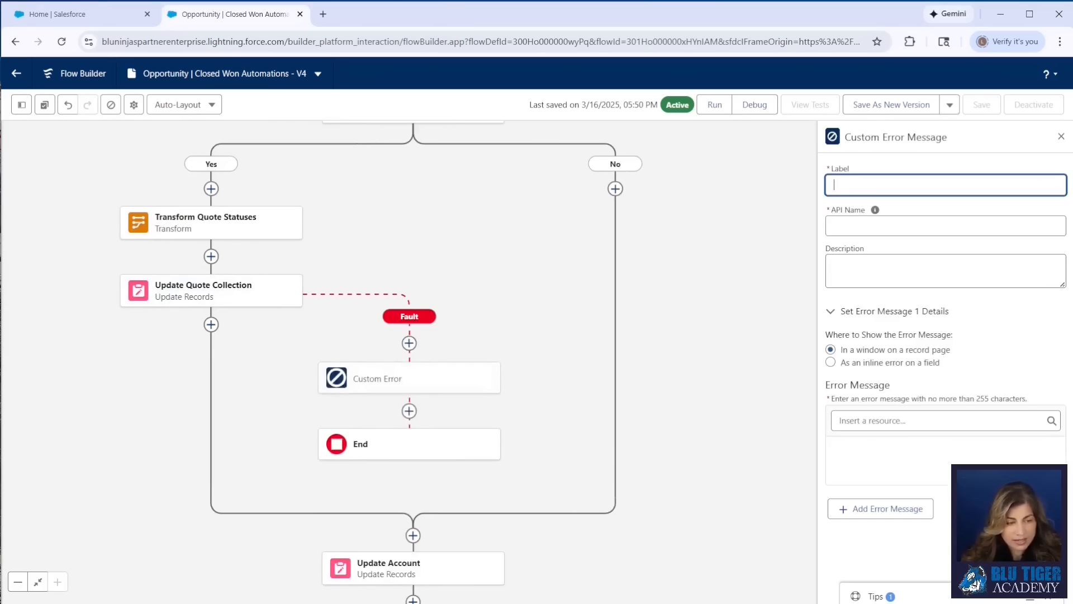
Label the custom error Error Message and paste an error message text citing {!$Flow.FaultMessage}
key(alt+Tab)
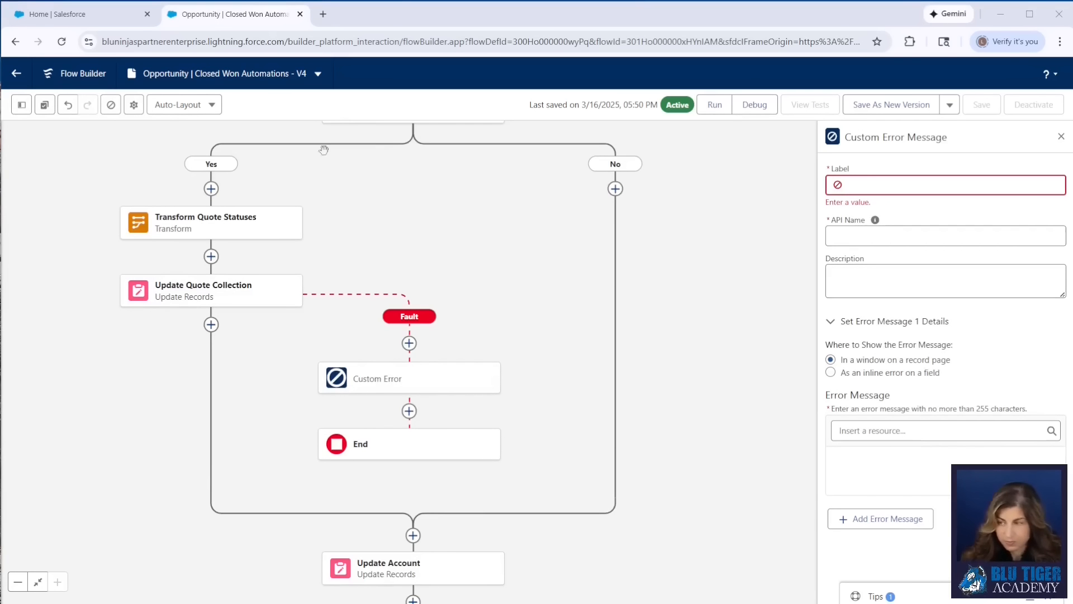
key(alt+Tab)
text(Error Message)
key(Tab)
key(alt+Tab)
click(887, 440)
text(Please reach out to your system administrator with this information: {!$Flow.FaultMessage}.)
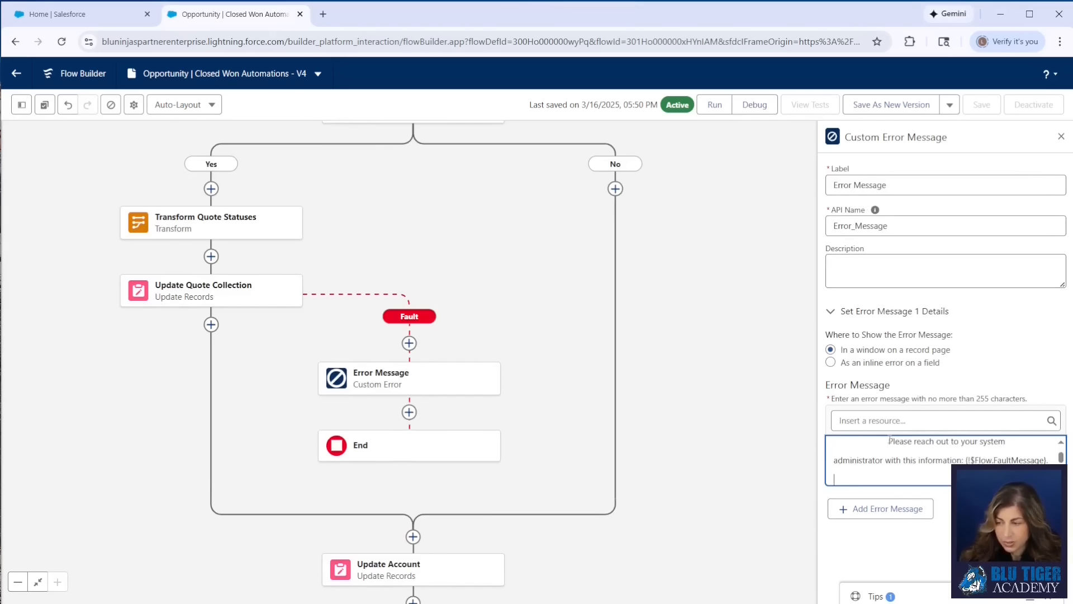
Prepend 'There was an error processing your request.' to the error message and tidy its line breaks
key(BackSpace)
key(BackSpace)
key(BackSpace)
key(BackSpace)
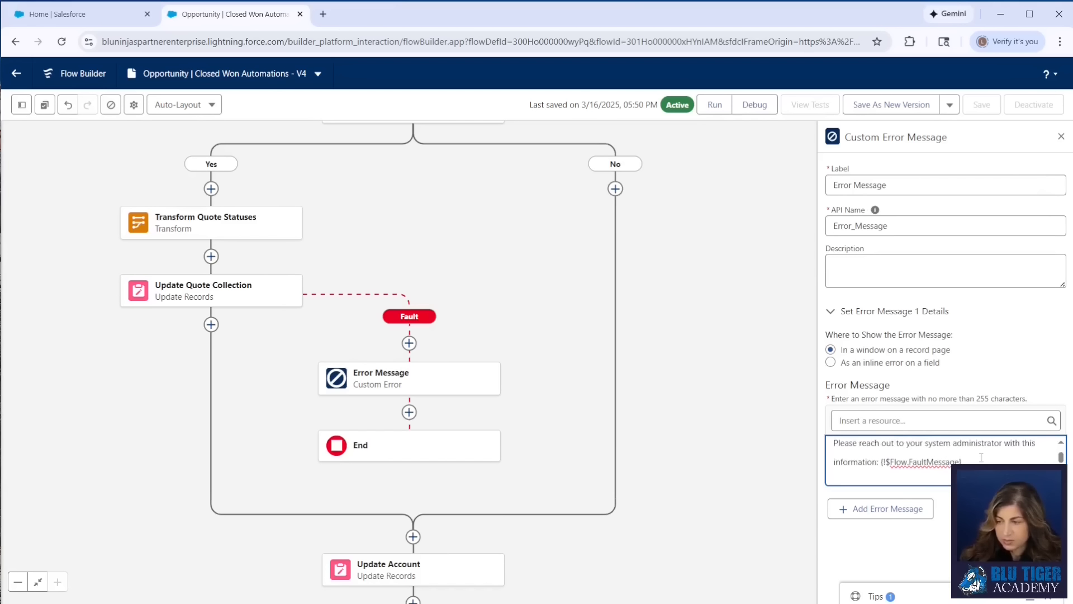
text(There was an error processing your request.)
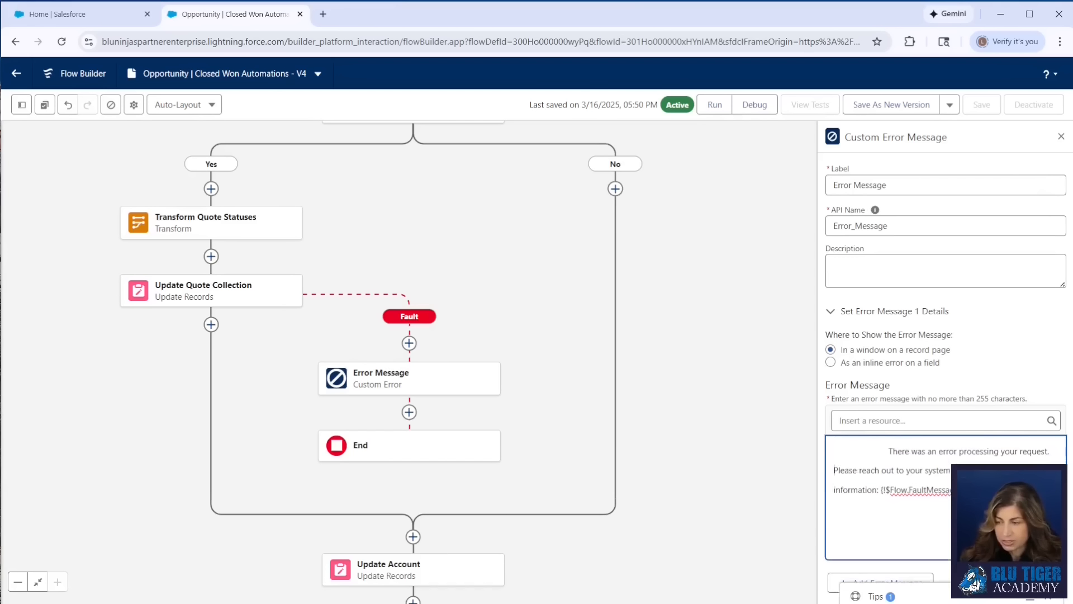
click(890, 452)
key(BackSpace)
key(BackSpace)
key(BackSpace)
key(BackSpace)
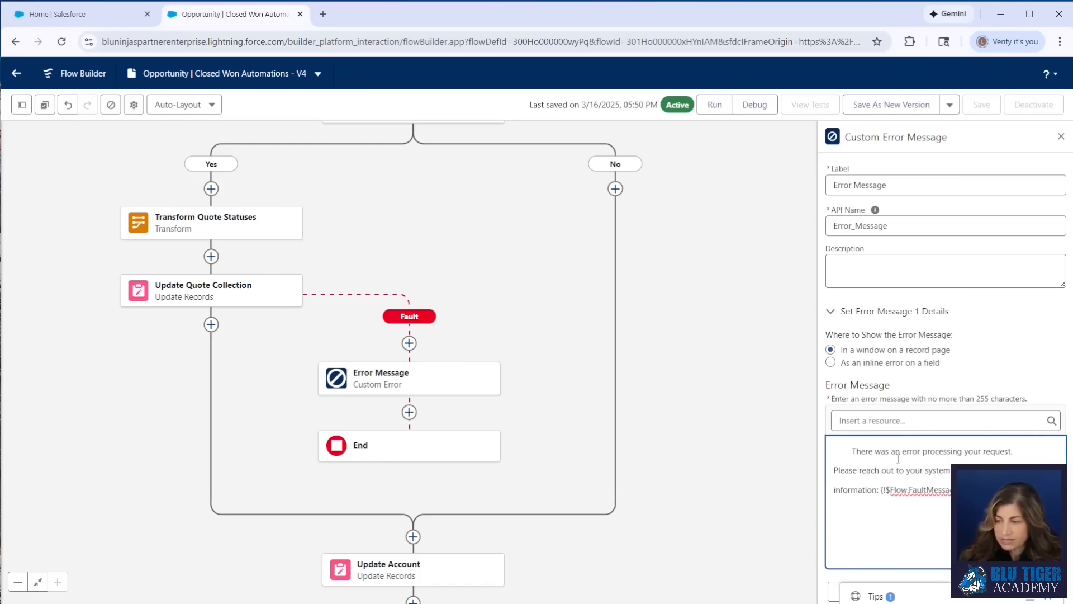
click(874, 419)
text(flow)
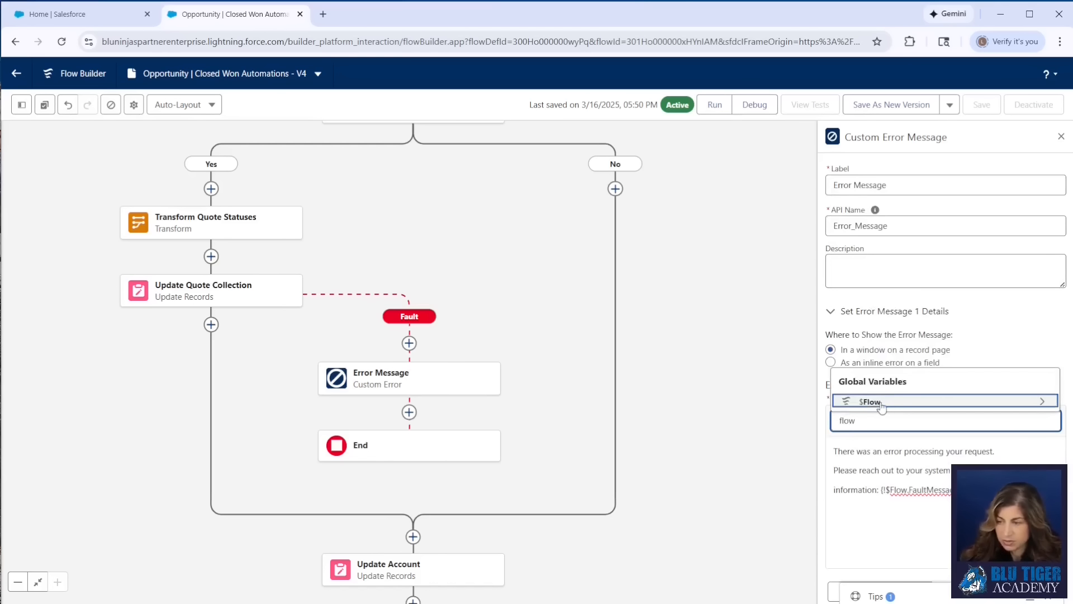
click(880, 402)
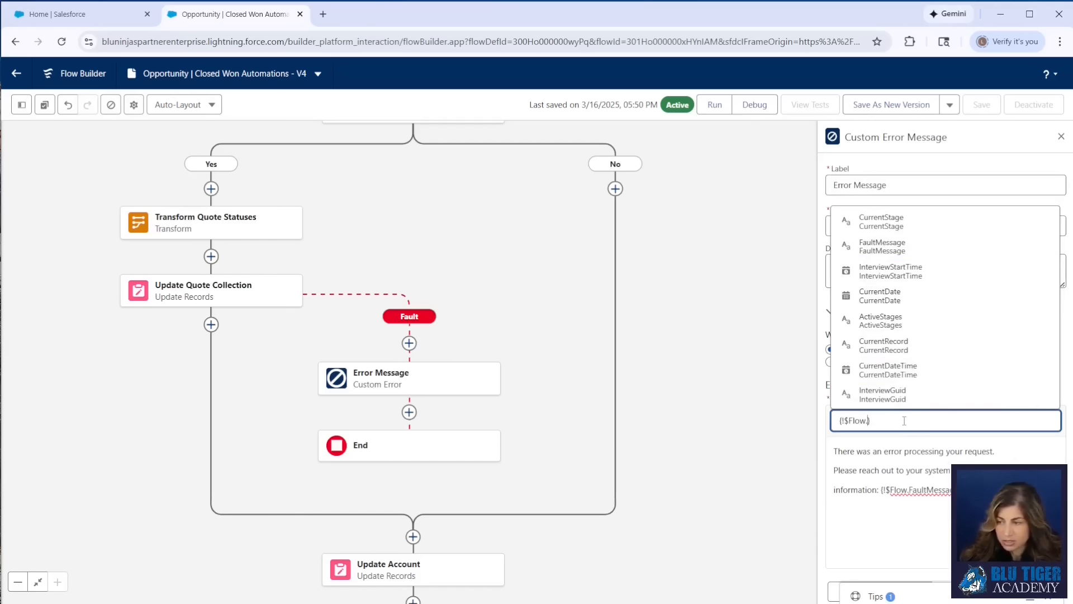
key(BackSpace)
key(BackSpace)
key(BackSpace)
key(BackSpace)
key(BackSpace)
key(BackSpace)
key(BackSpace)
key(BackSpace)
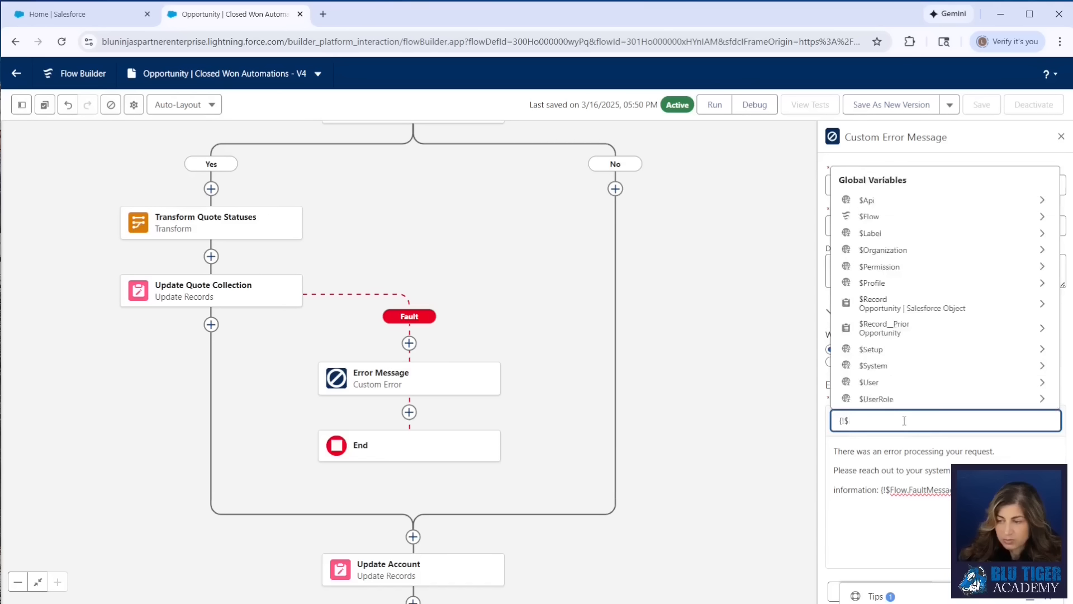
key(BackSpace)
click(827, 529)
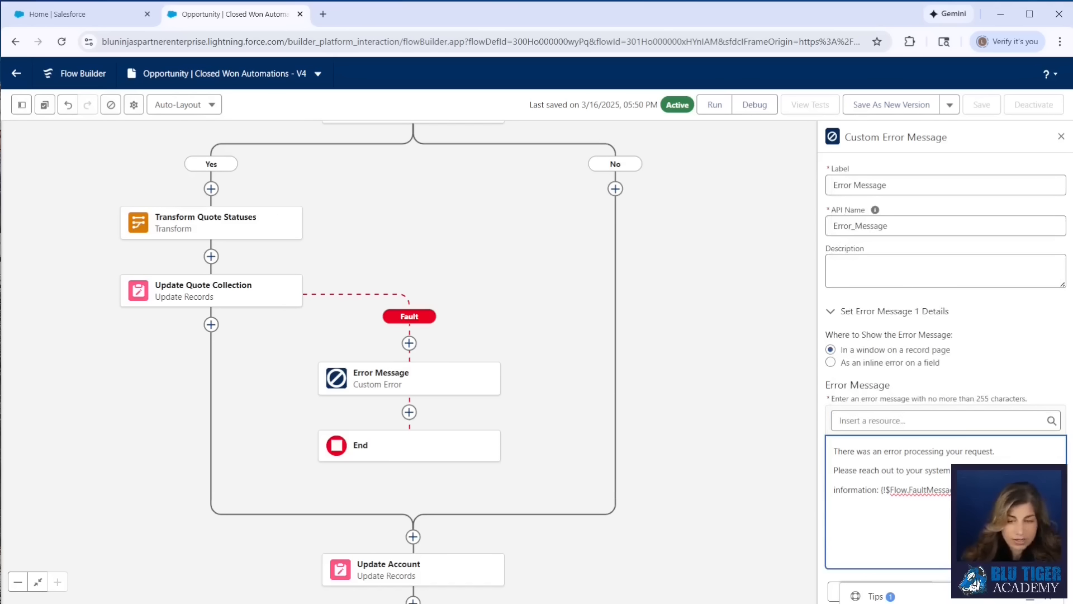
Save the flow as a new version and activate it
drag(971, 490, 832, 448)
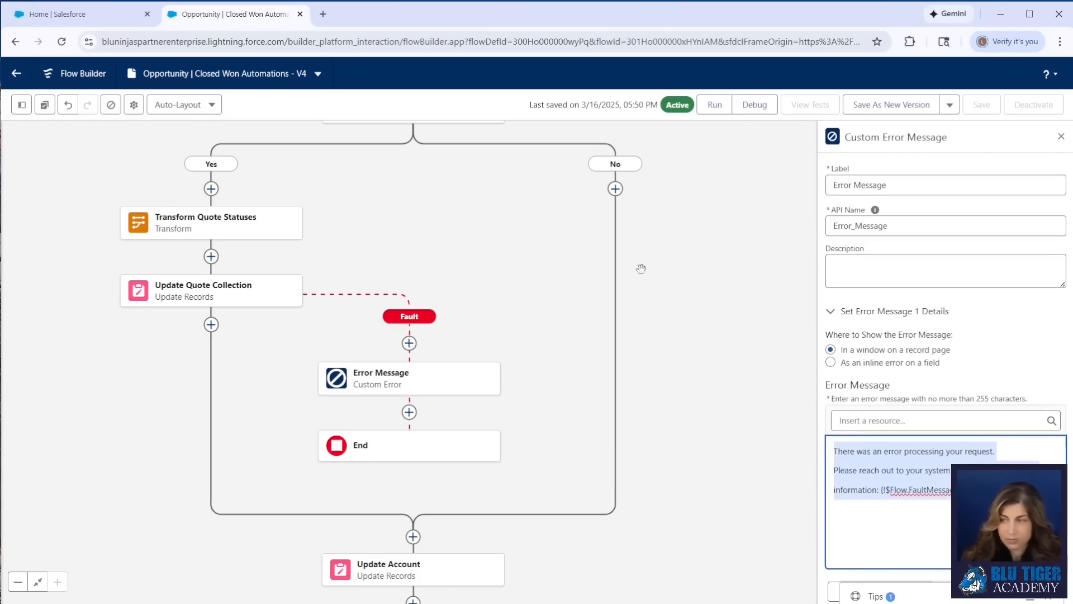
click(878, 111)
click(775, 434)
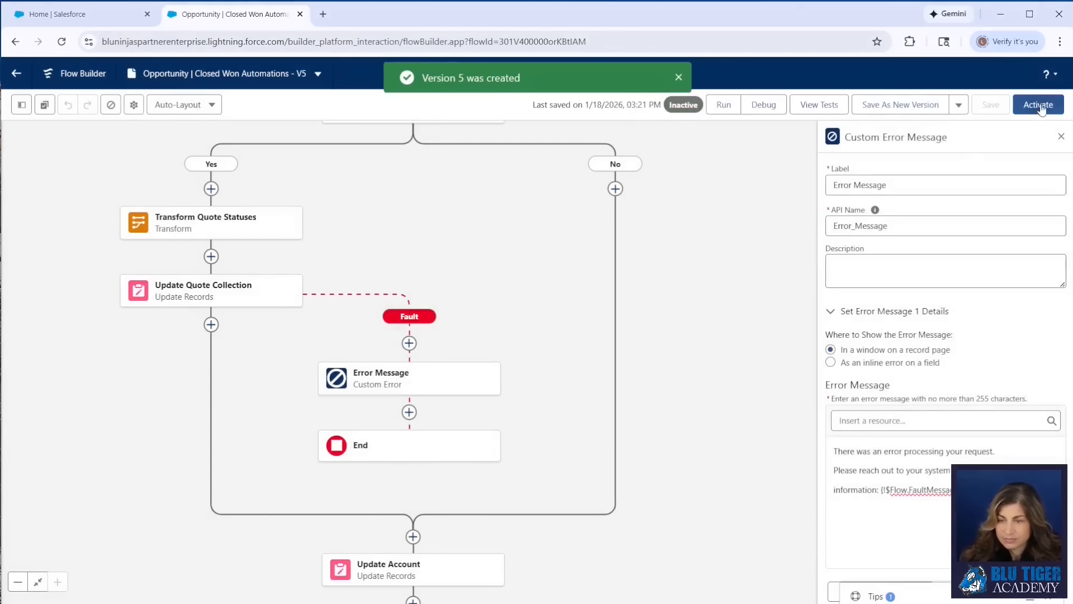
click(1038, 105)
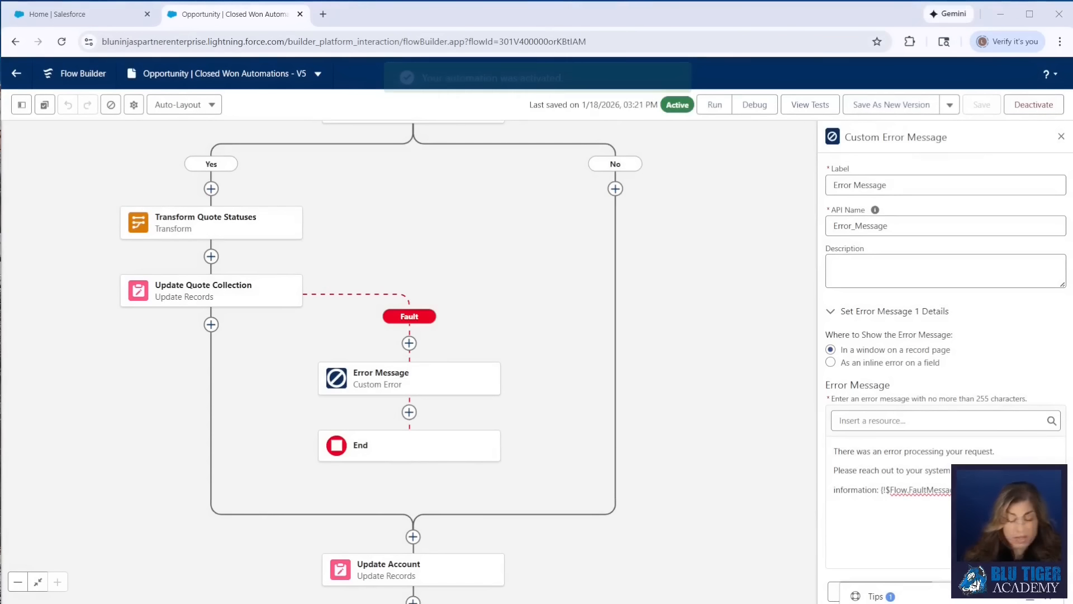
Open the Social Media Management - Google Ads, LinkedIn and Instagram - 08262025 opportunity and review its related quotes
click(59, 15)
click(157, 102)
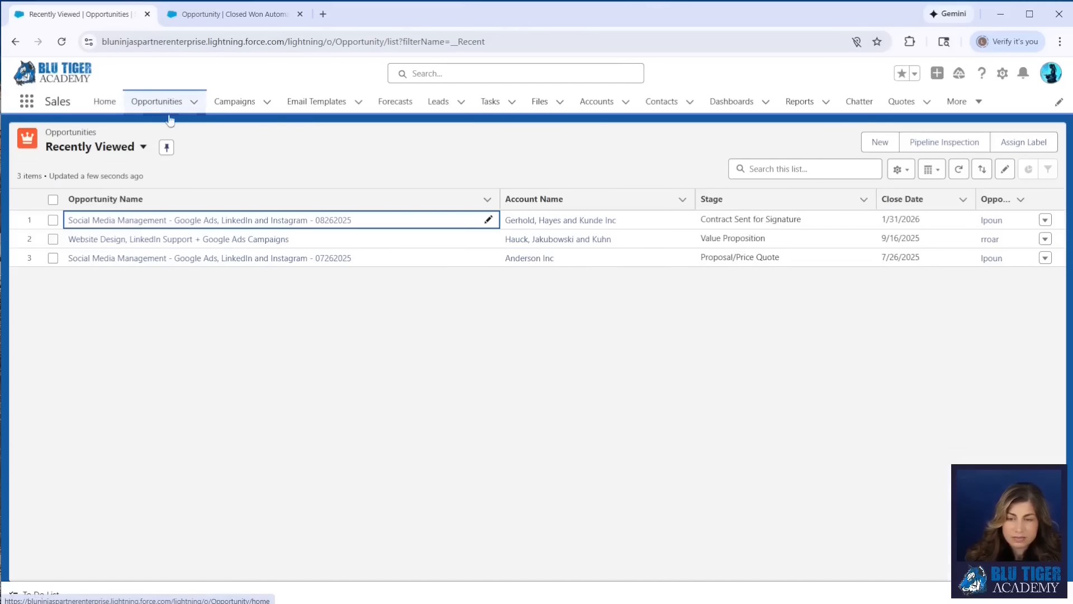
click(195, 222)
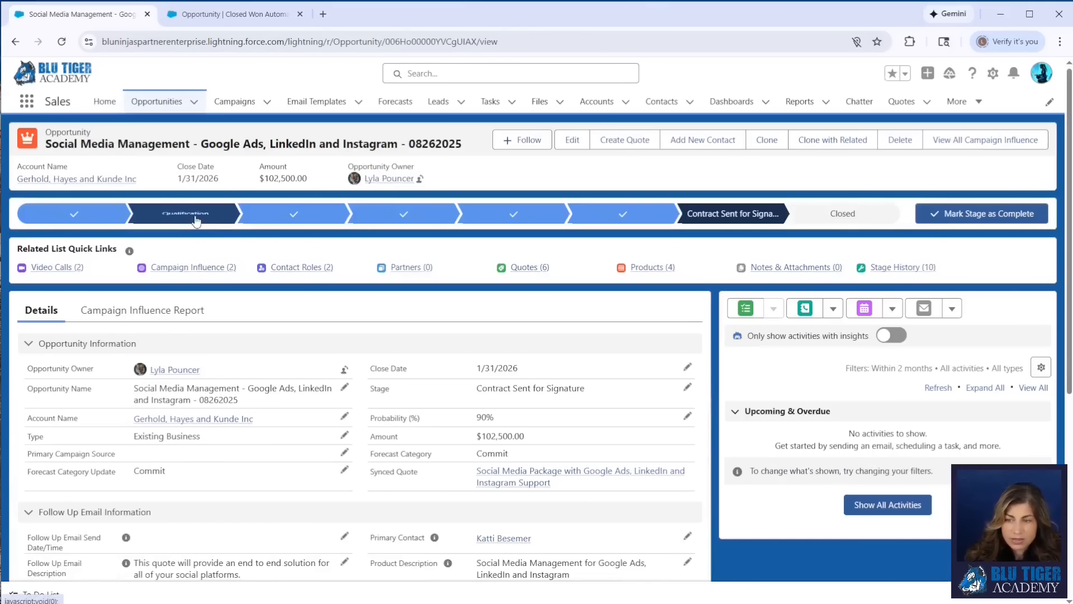
mouse_move(545, 269)
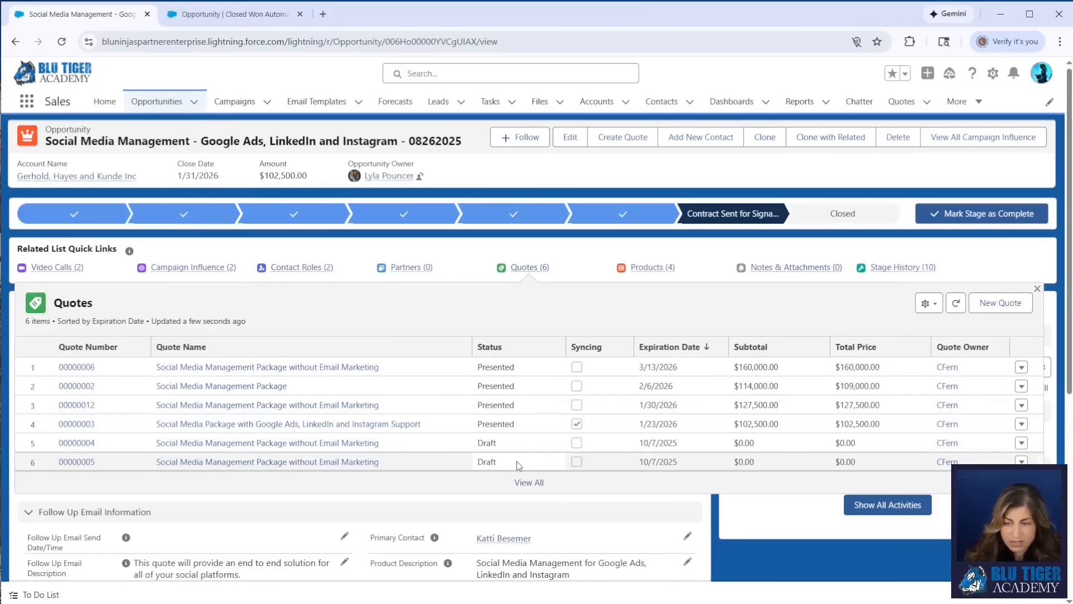
drag(421, 424, 155, 425)
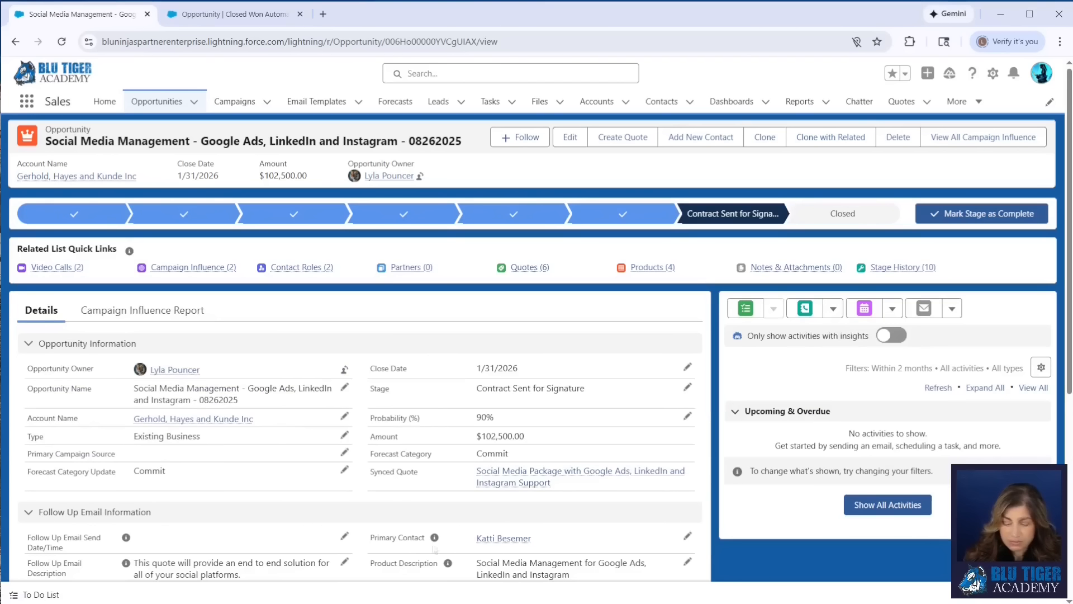
Set the opportunity's stage to Closed Won, save it, and review the related quotes' statuses
click(688, 387)
click(581, 385)
click(559, 337)
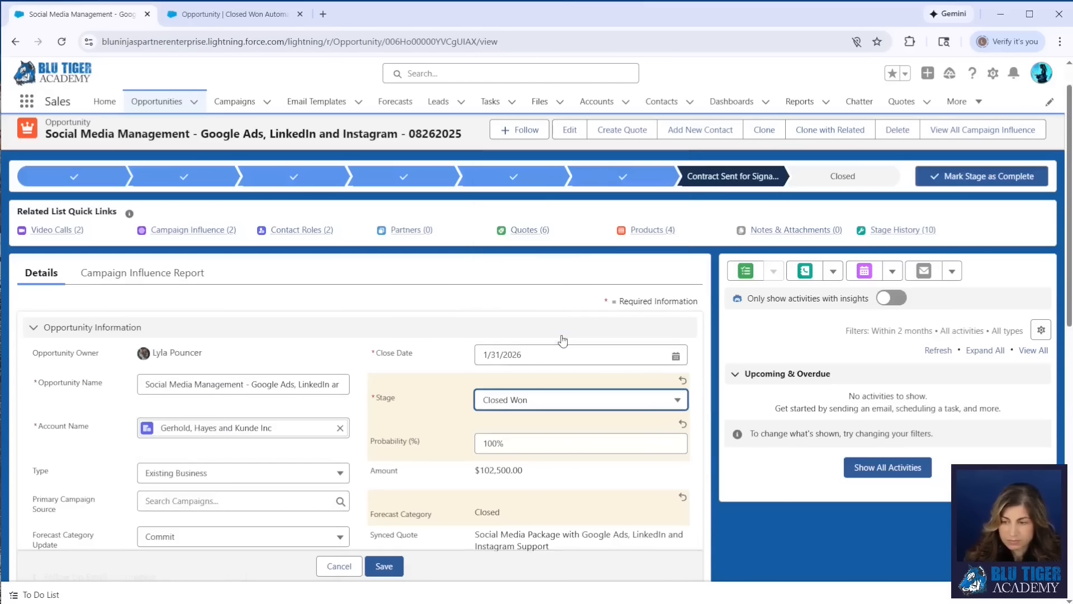
click(382, 566)
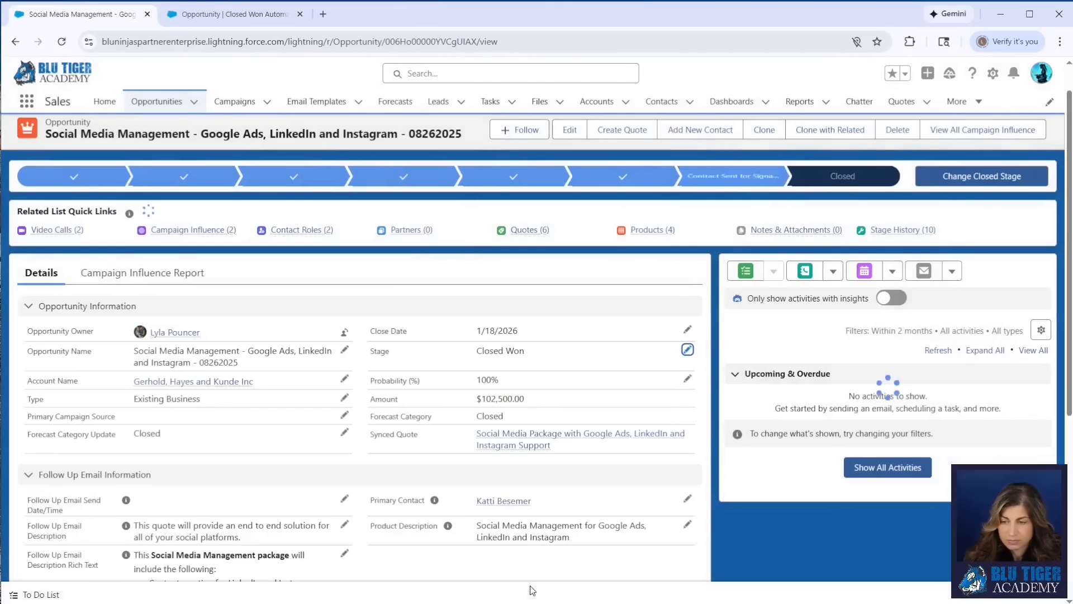
mouse_move(526, 230)
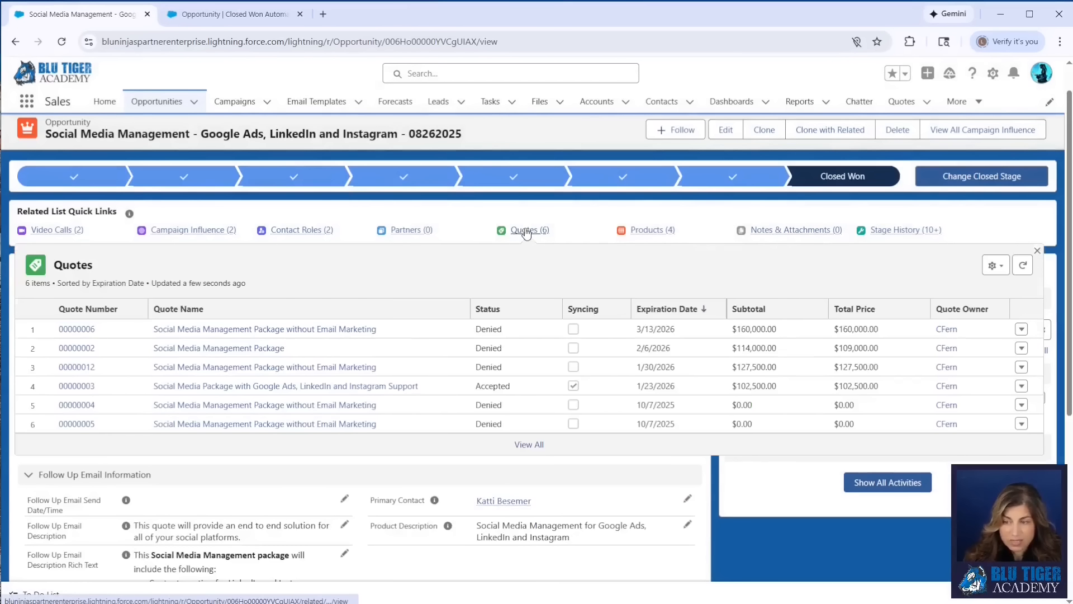